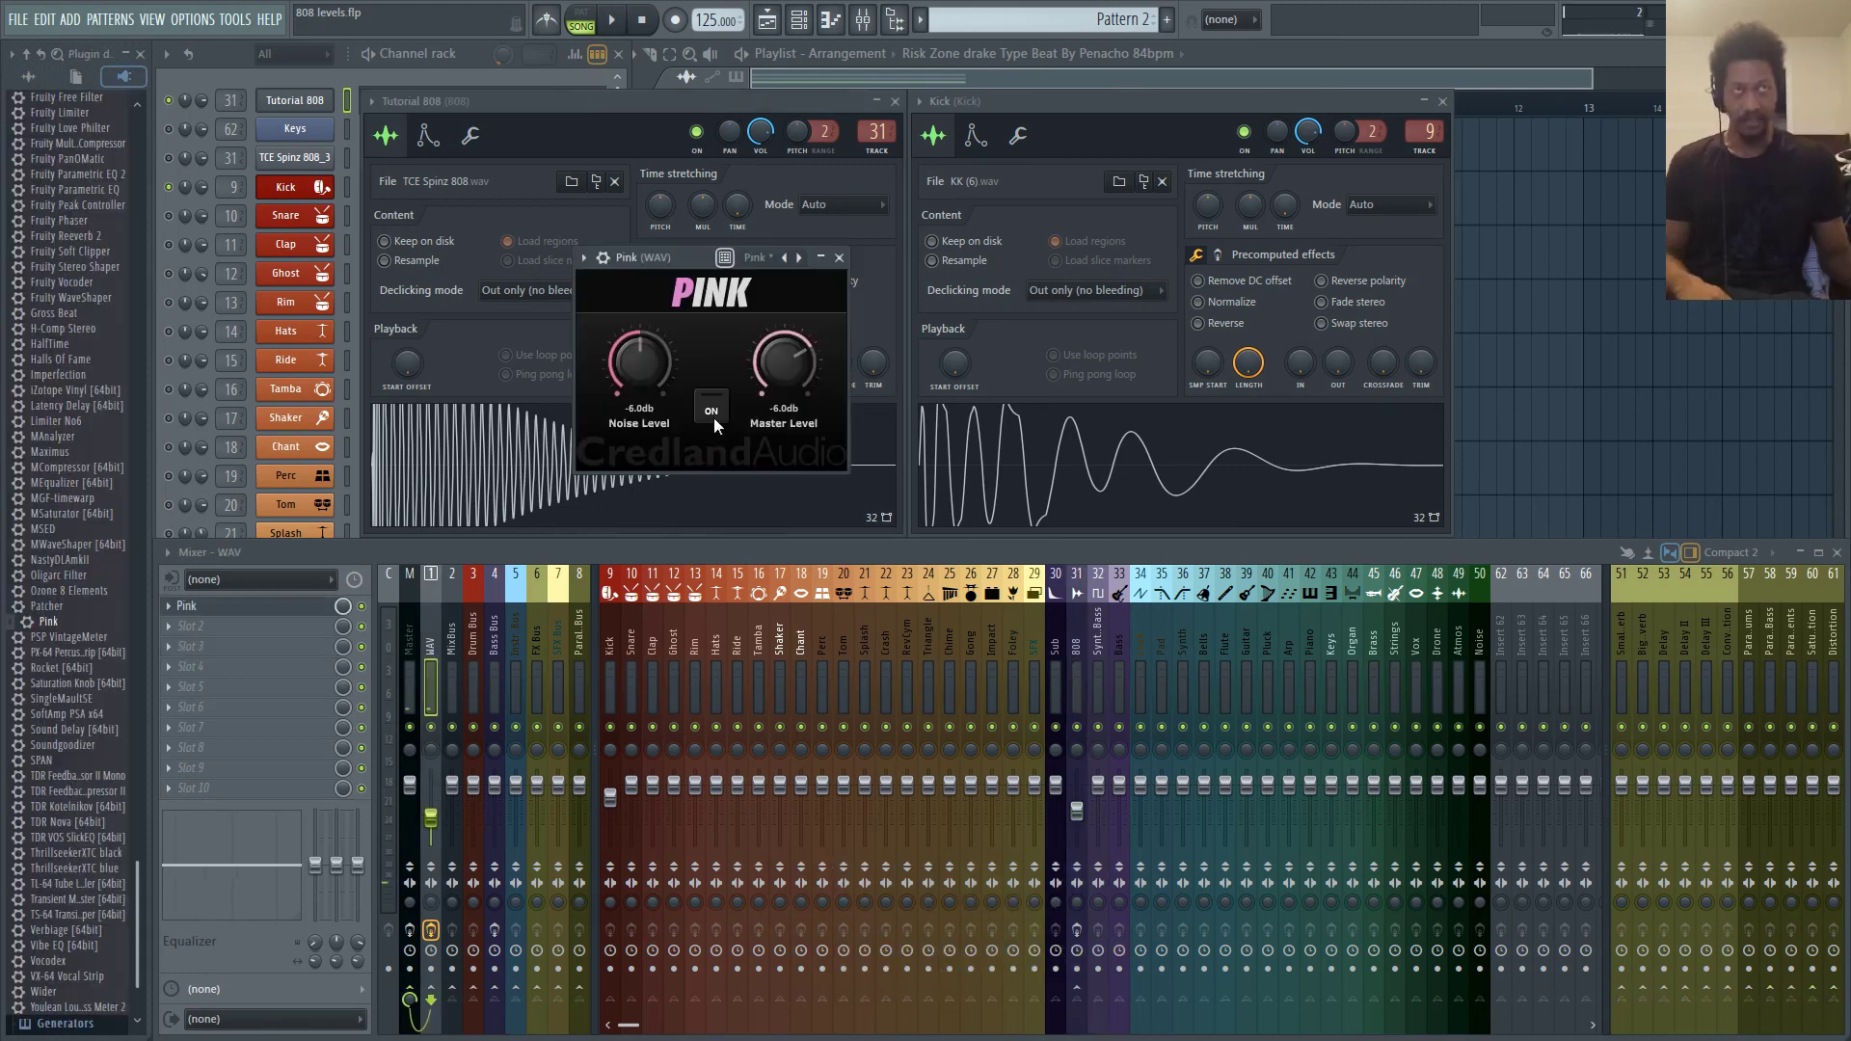
Audition the Pink noise generator on the WAV track by switching it on and off again
{"action": "left_click", "coordinate": [714, 419]}
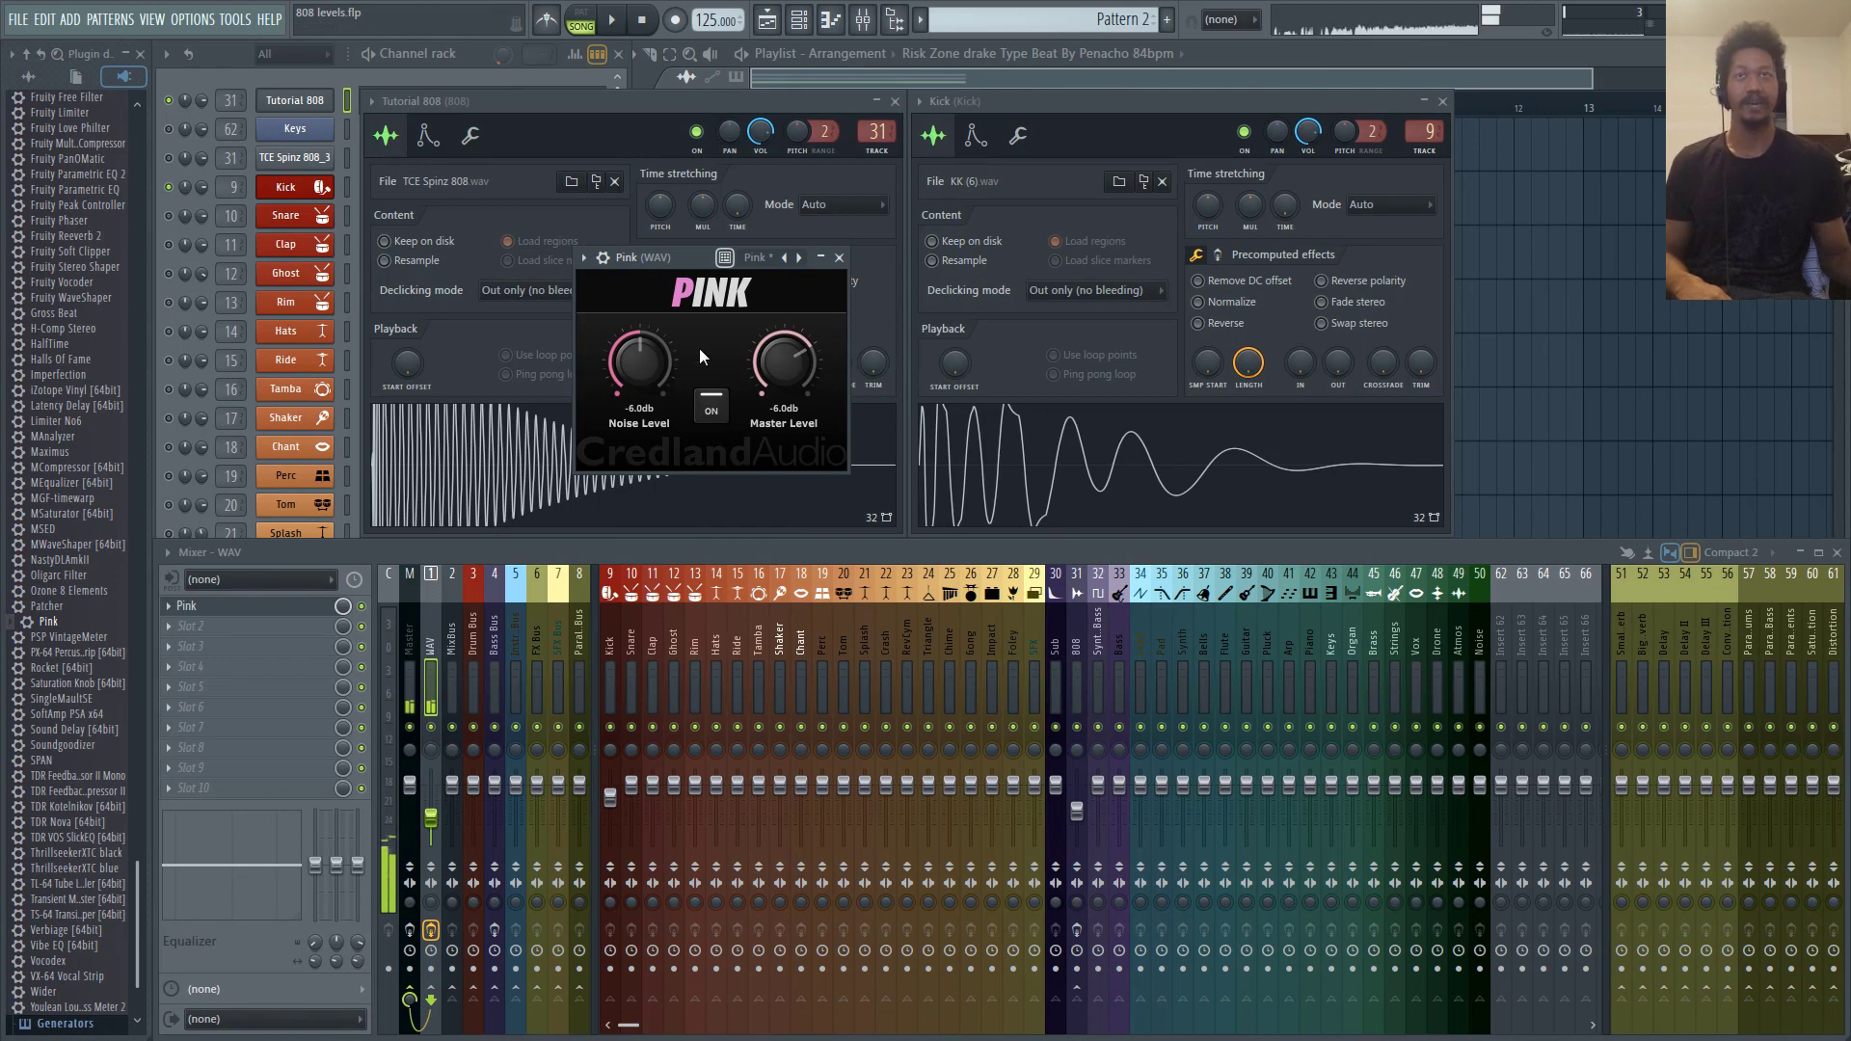
{"action": "left_click", "coordinate": [711, 403]}
Enable the Master track's effect slots, open its SPAN analyzer and move the analyzer window aside
{"action": "left_click", "coordinate": [410, 573]}
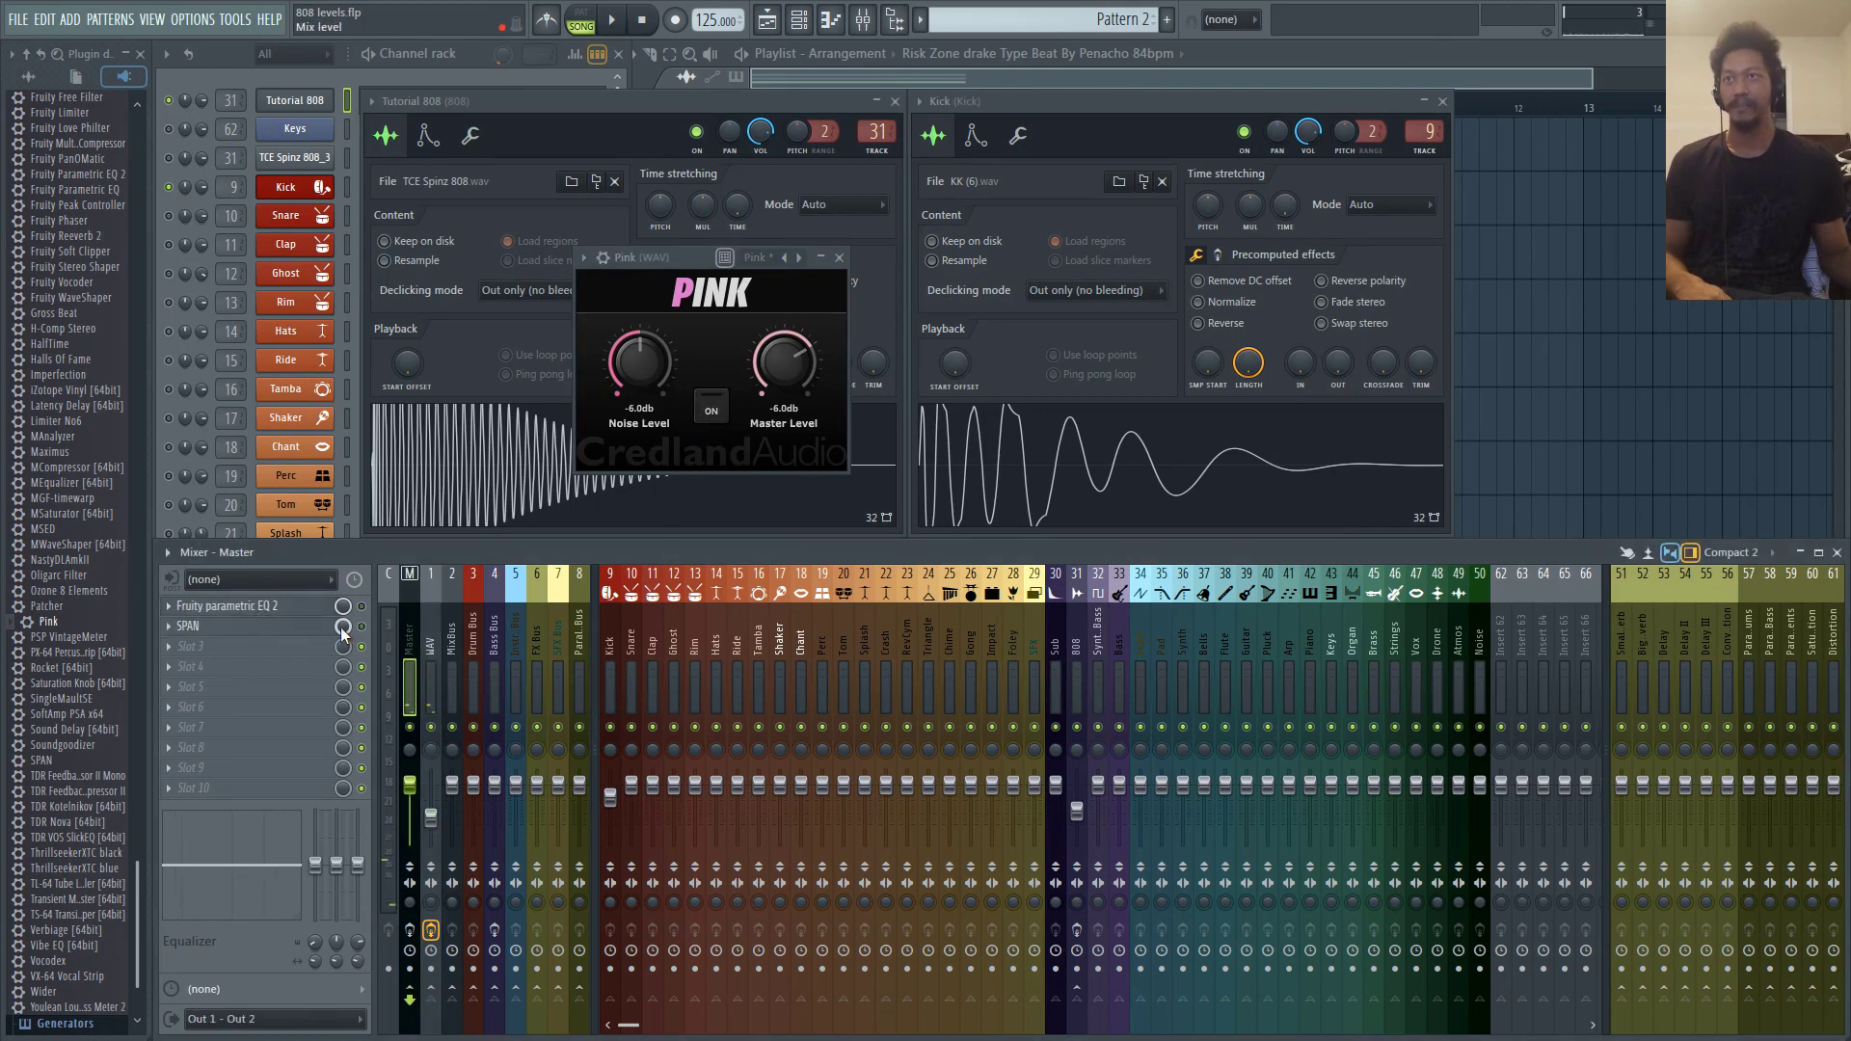
{"action": "left_click", "coordinate": [409, 930]}
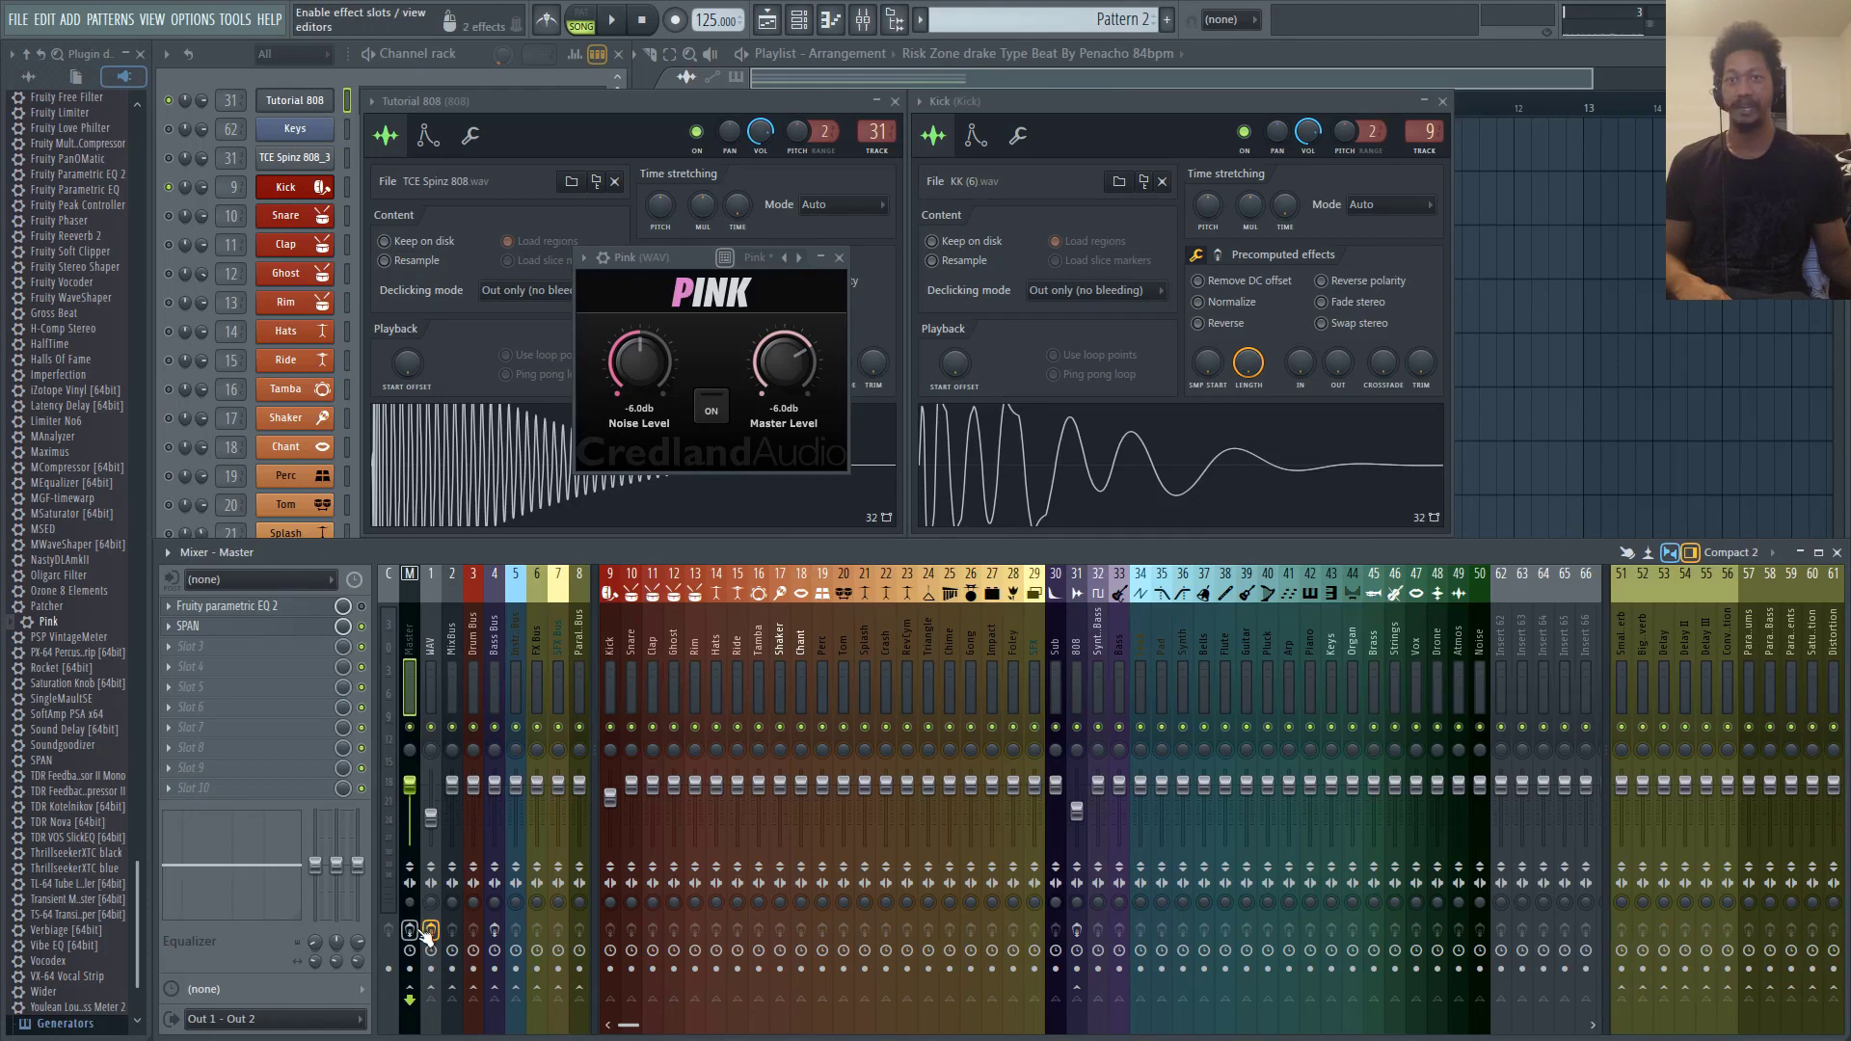
{"action": "left_click", "coordinate": [218, 624]}
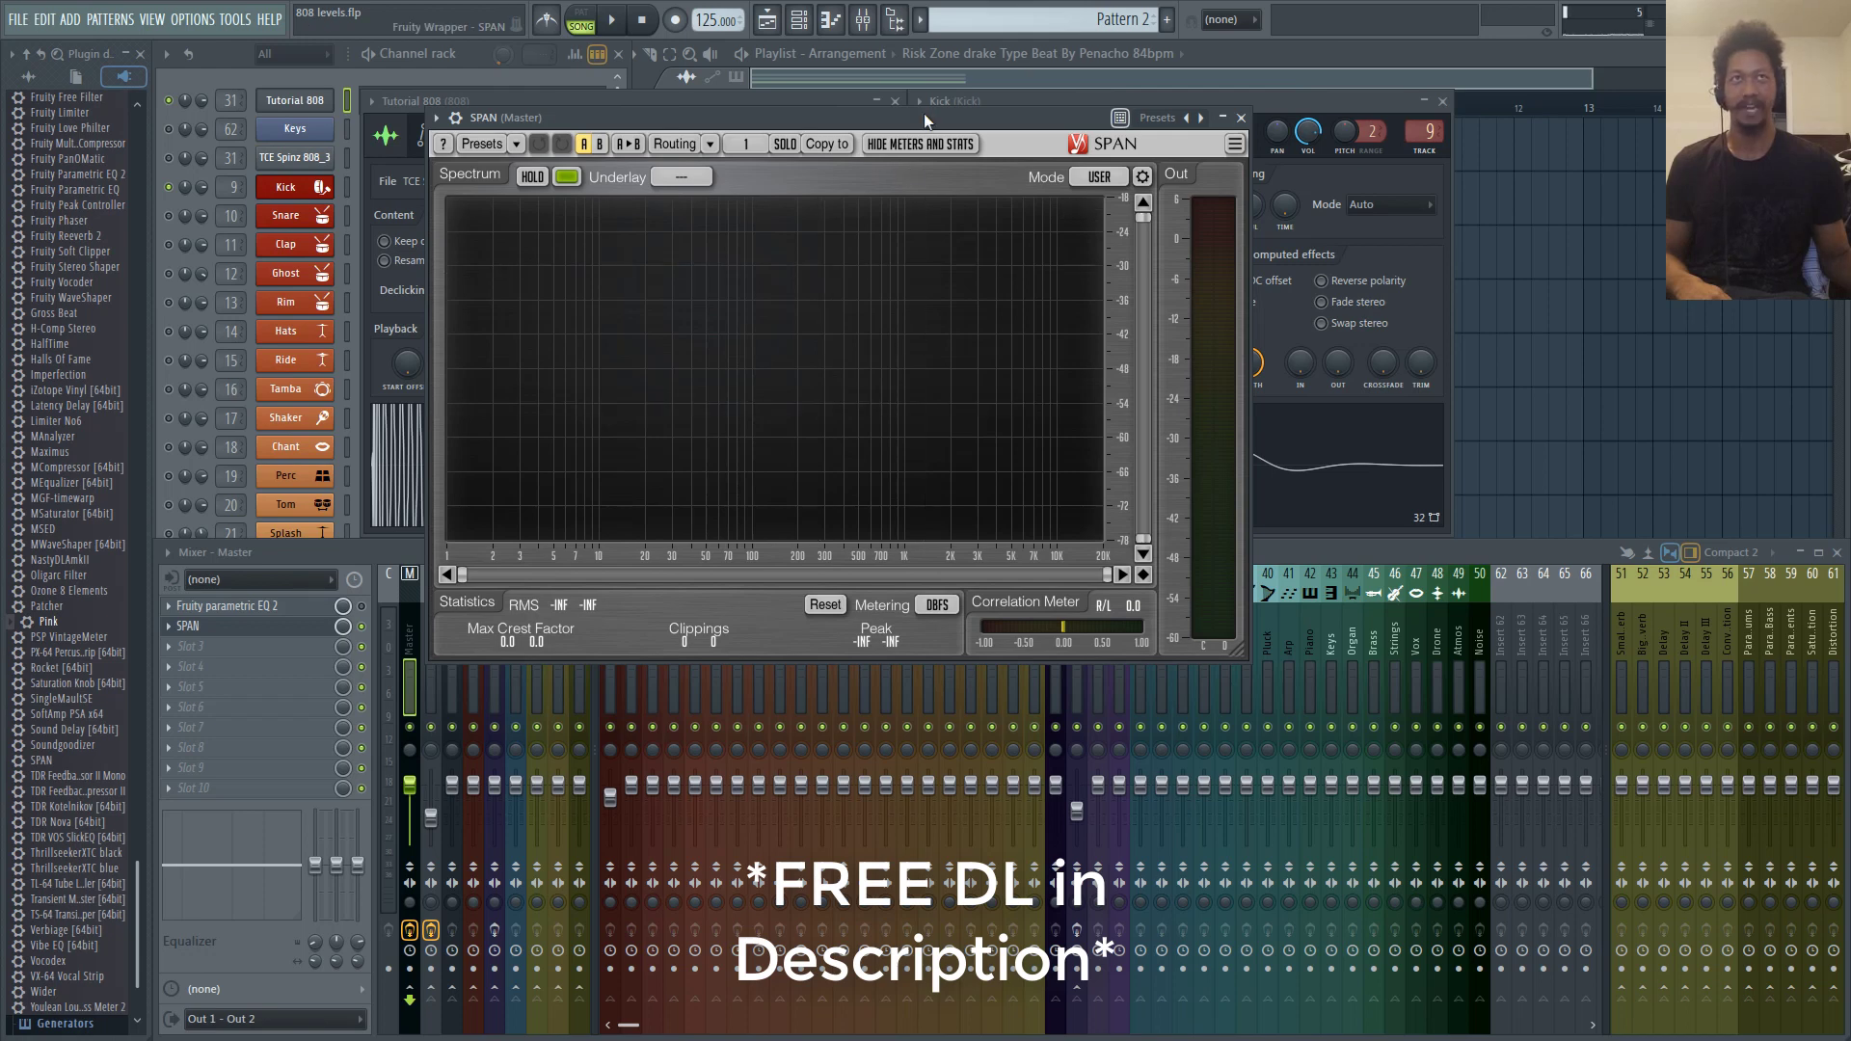
{"action": "mouse_move", "coordinate": [893, 114]}
{"action": "left_mouse_down"}
{"action": "mouse_move", "coordinate": [900, 131]}
{"action": "mouse_move", "coordinate": [919, 115]}
{"action": "left_mouse_up"}
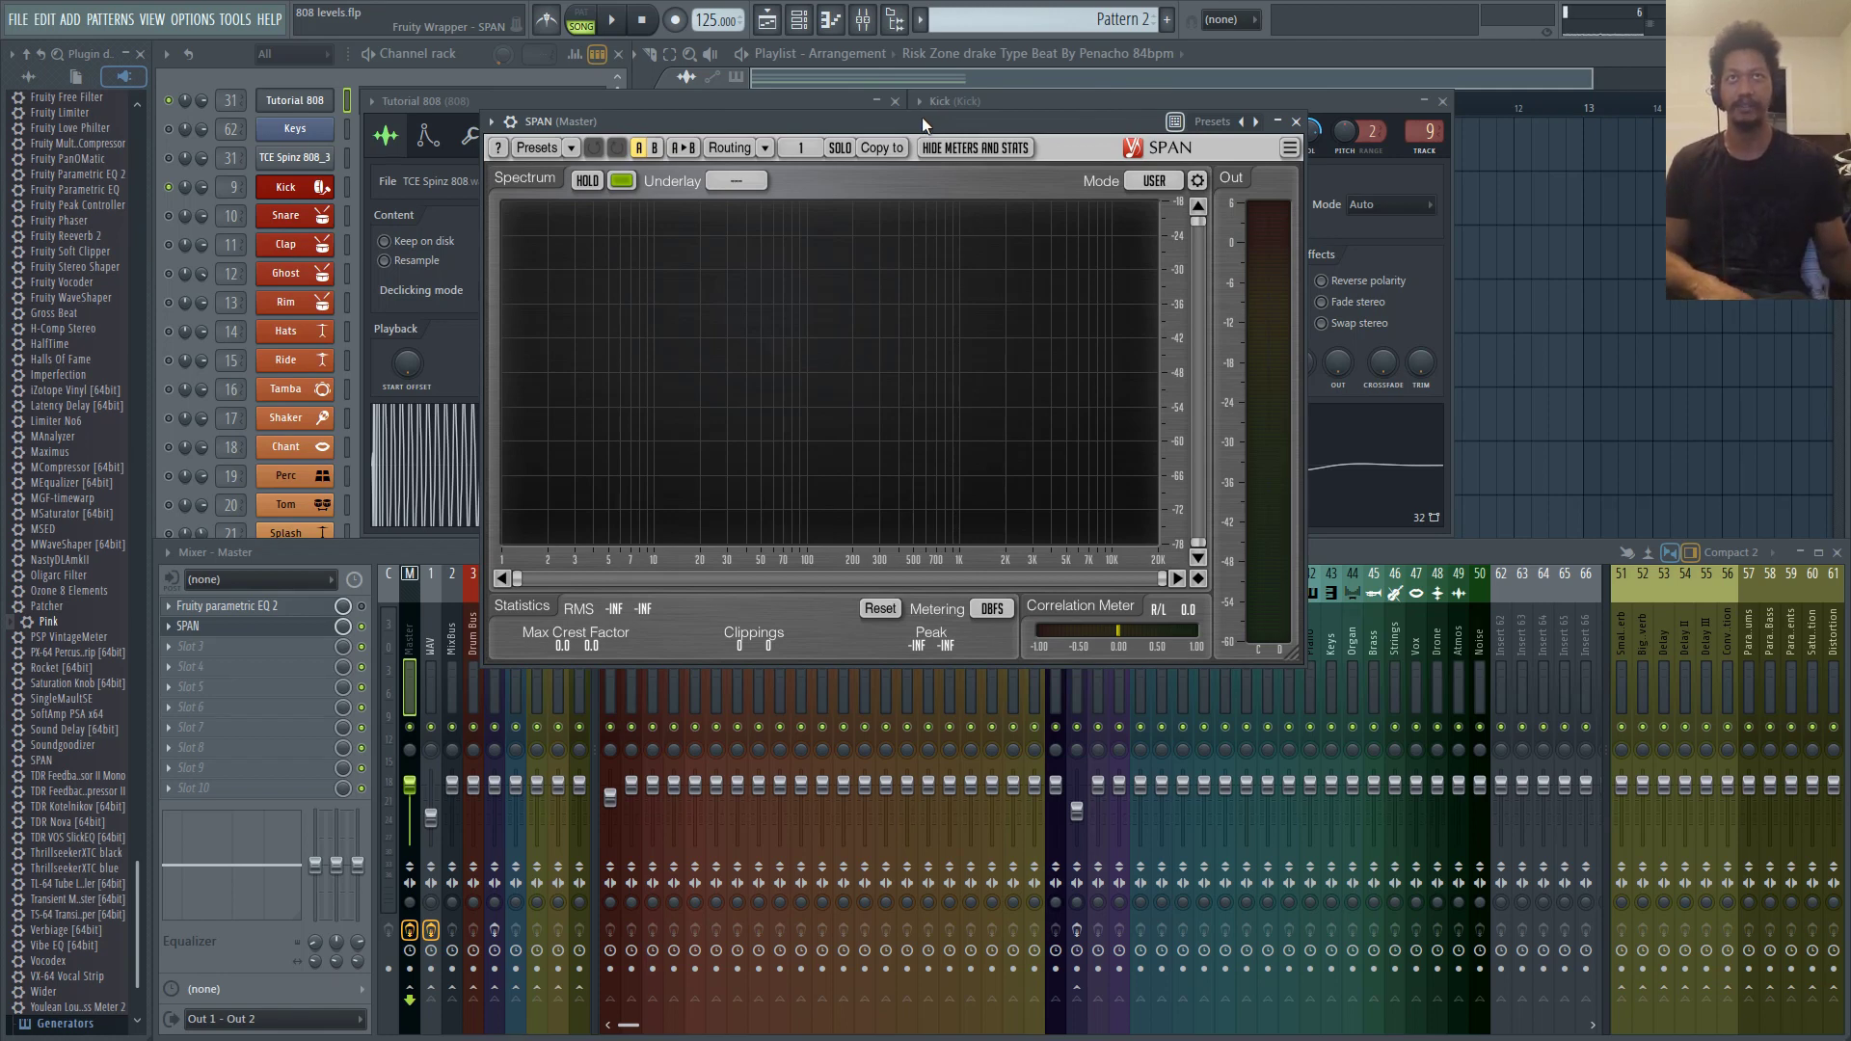
{"action": "left_click_drag", "start_coordinate": [893, 114], "coordinate": [929, 119]}
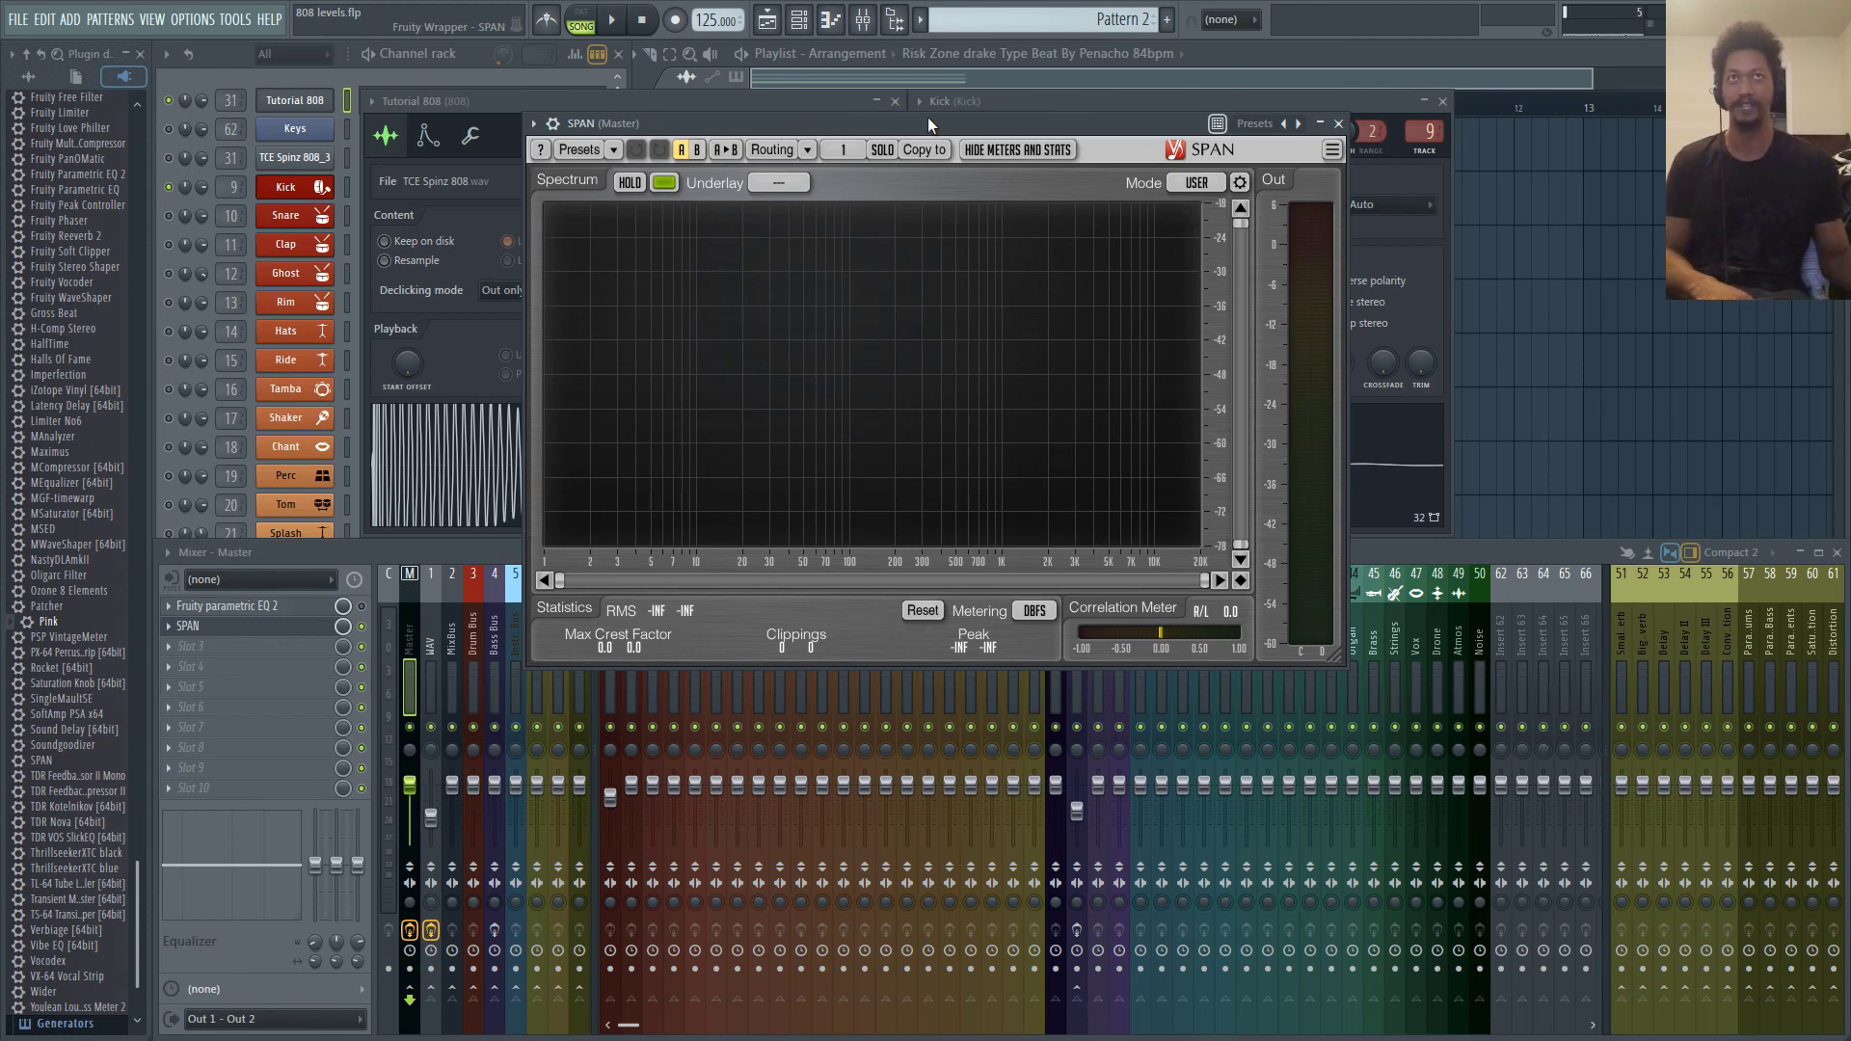
{"action": "left_click_drag", "start_coordinate": [881, 125], "coordinate": [844, 122]}
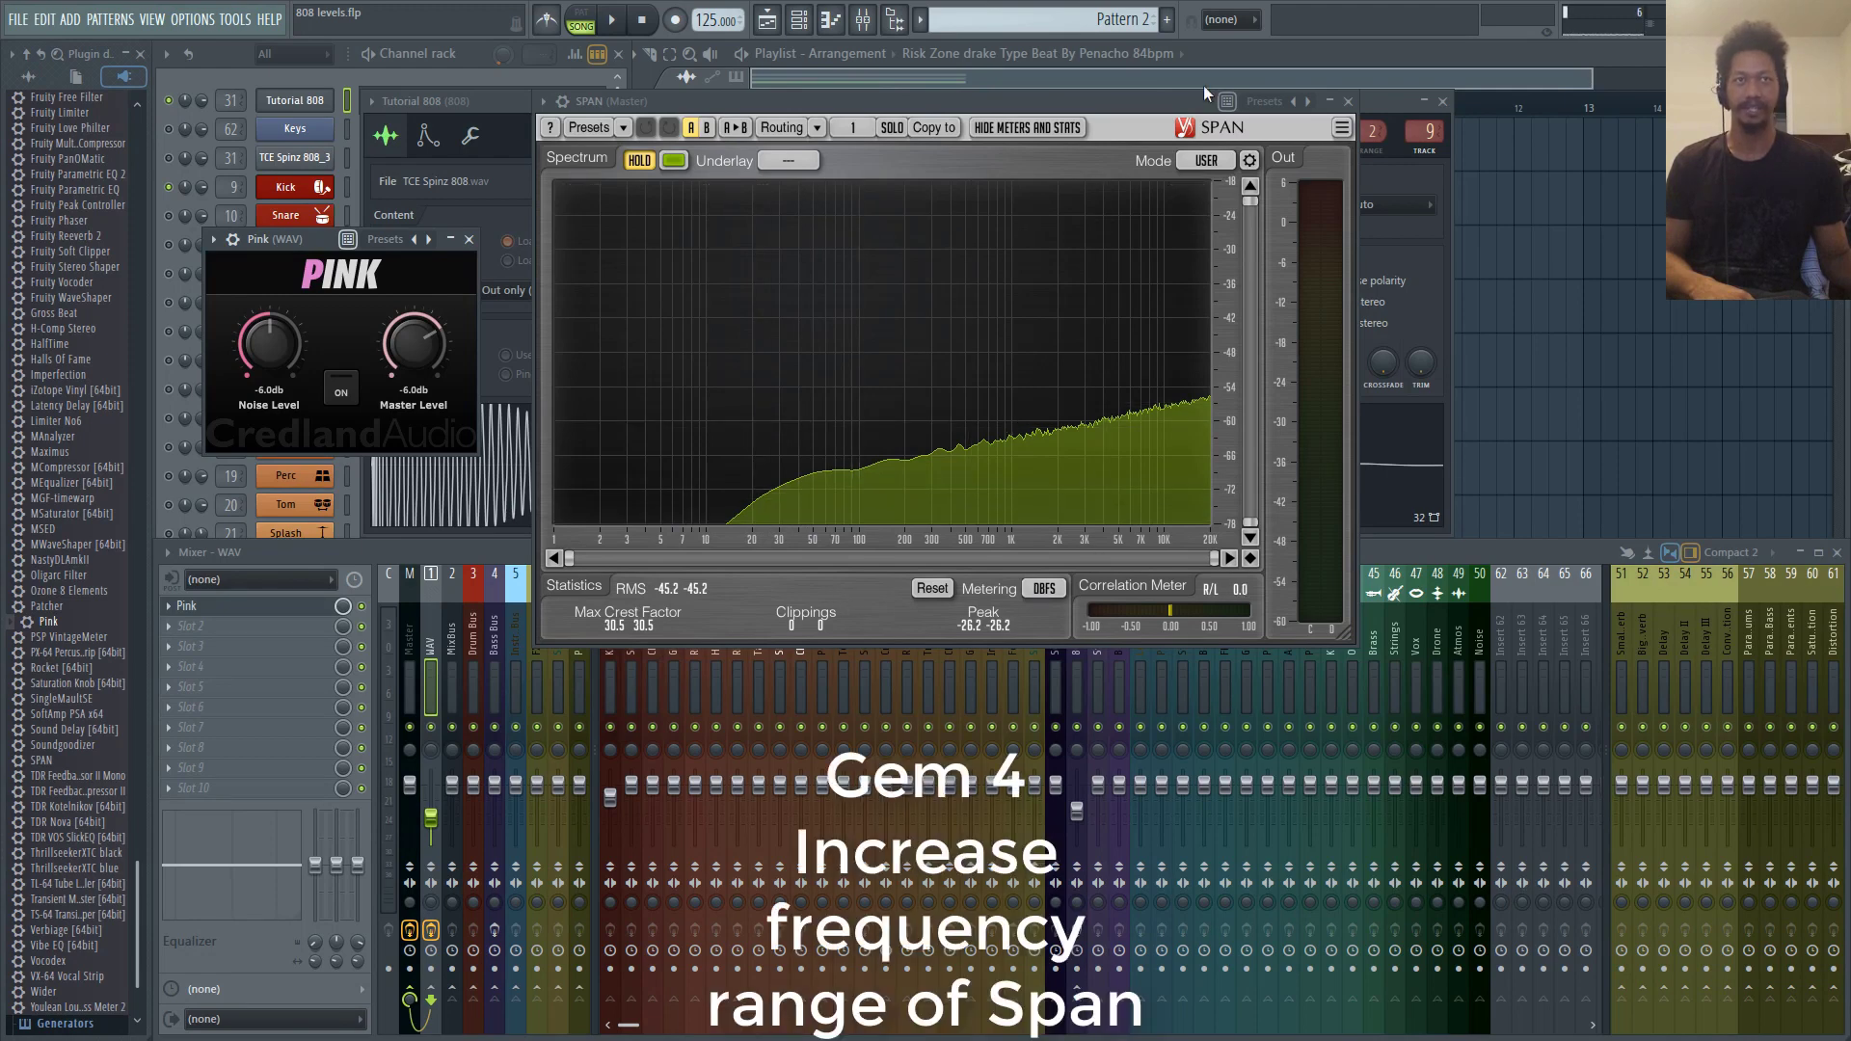
Widen SPAN's displayed frequency range by lowering the low frequency limit in the Spectrum Mode Editor
{"action": "left_click", "coordinate": [1250, 160]}
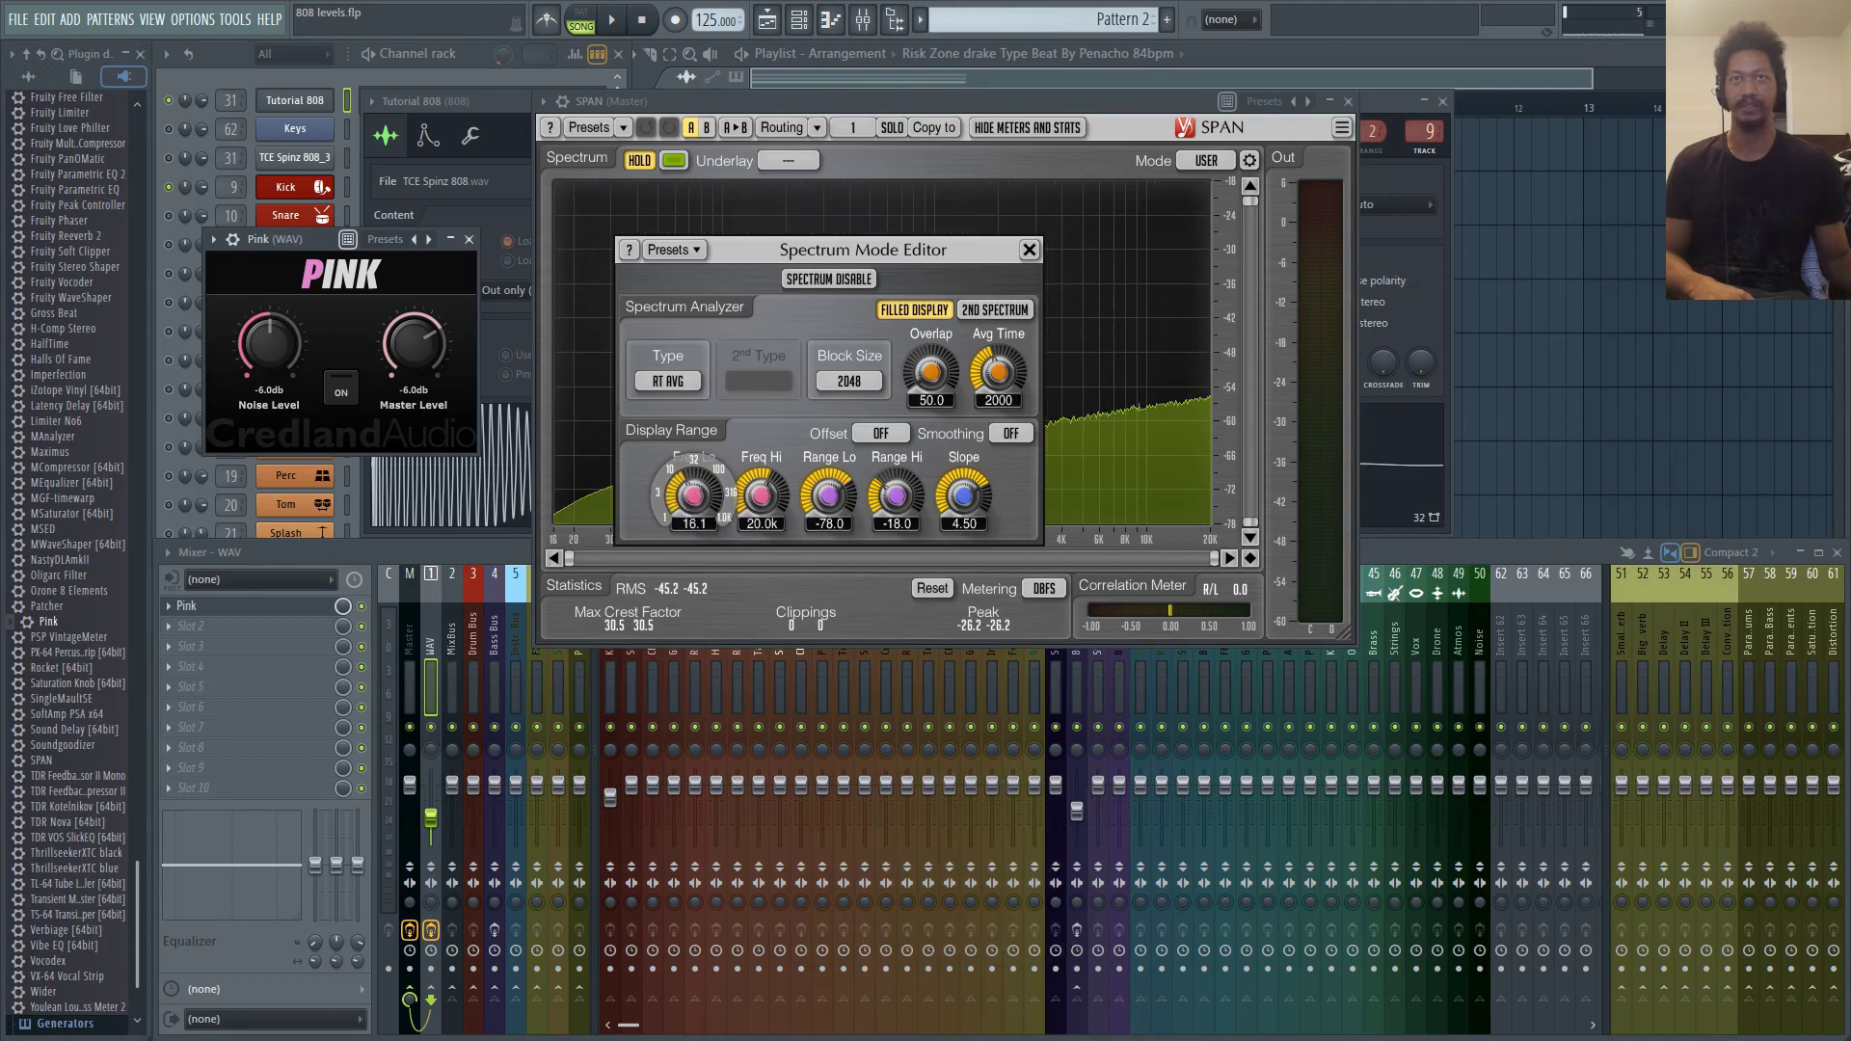
{"action": "left_click", "coordinate": [712, 504]}
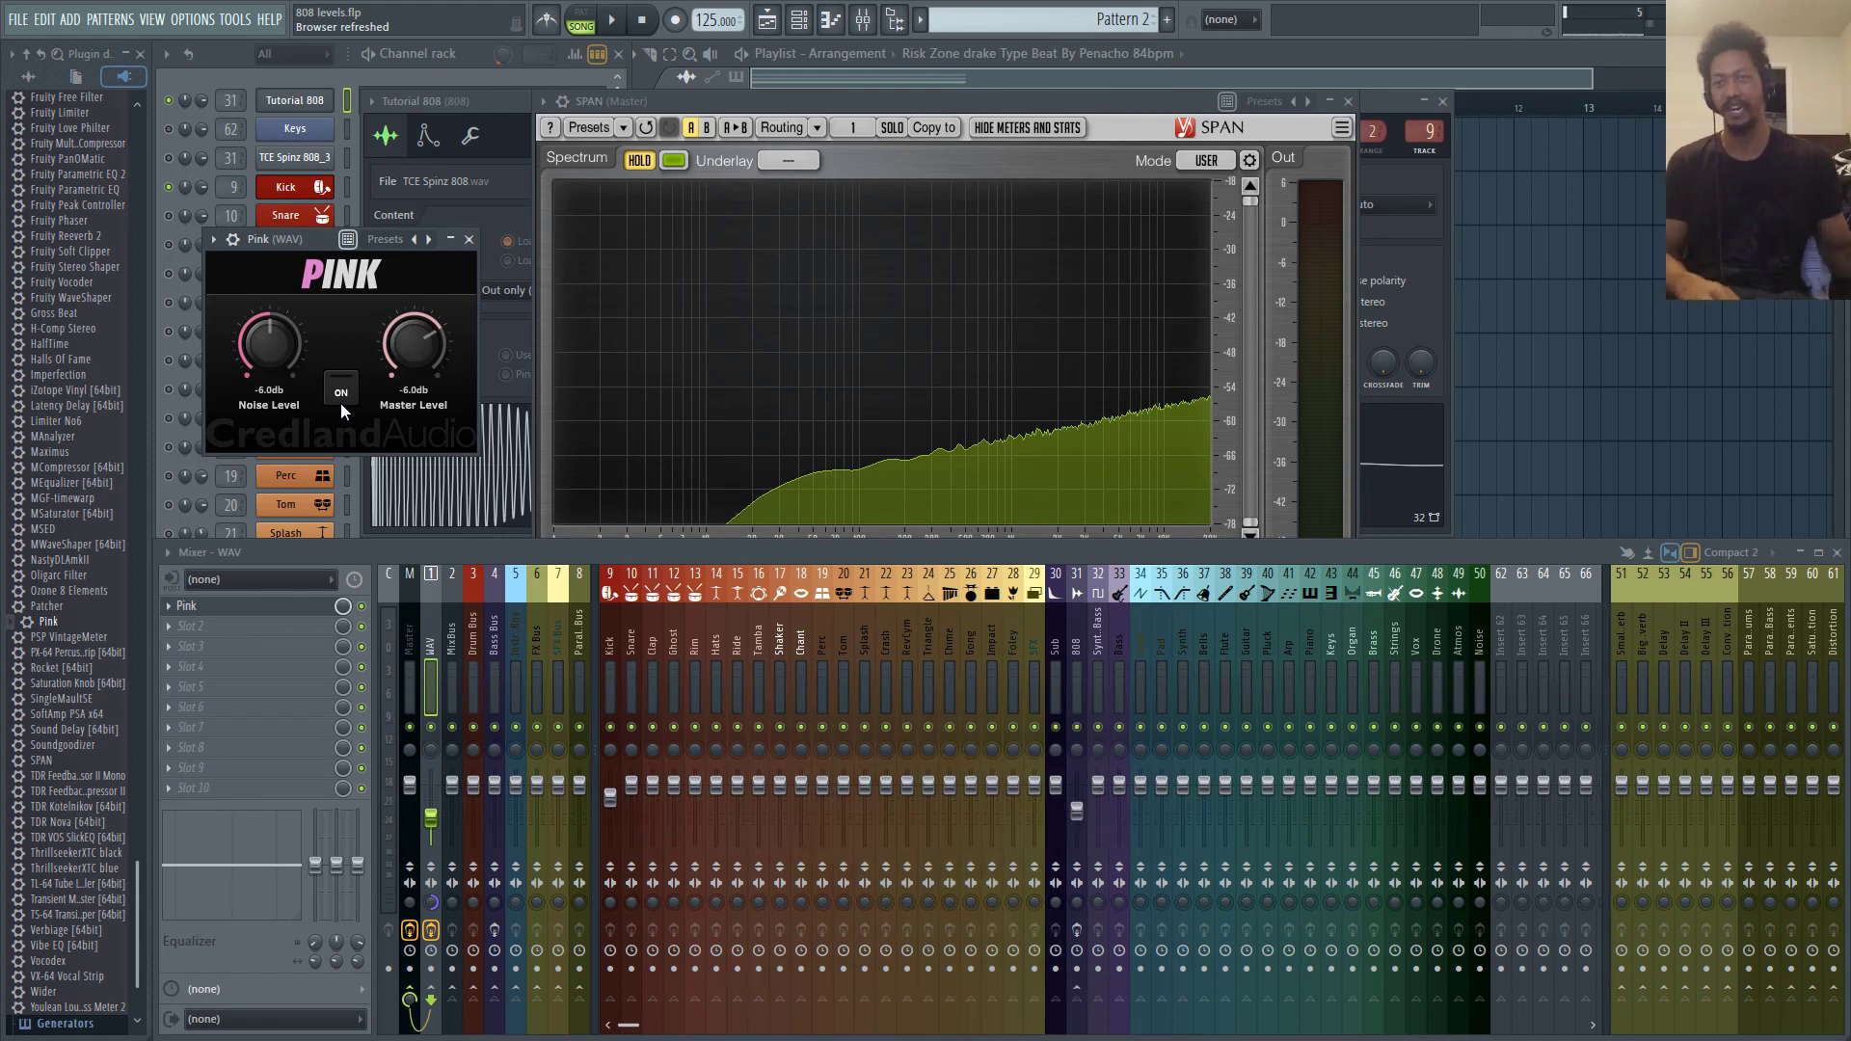
Pull the Kick and 808 mixer faders all the way down
{"action": "left_click_drag", "start_coordinate": [611, 796], "coordinate": [845, 845]}
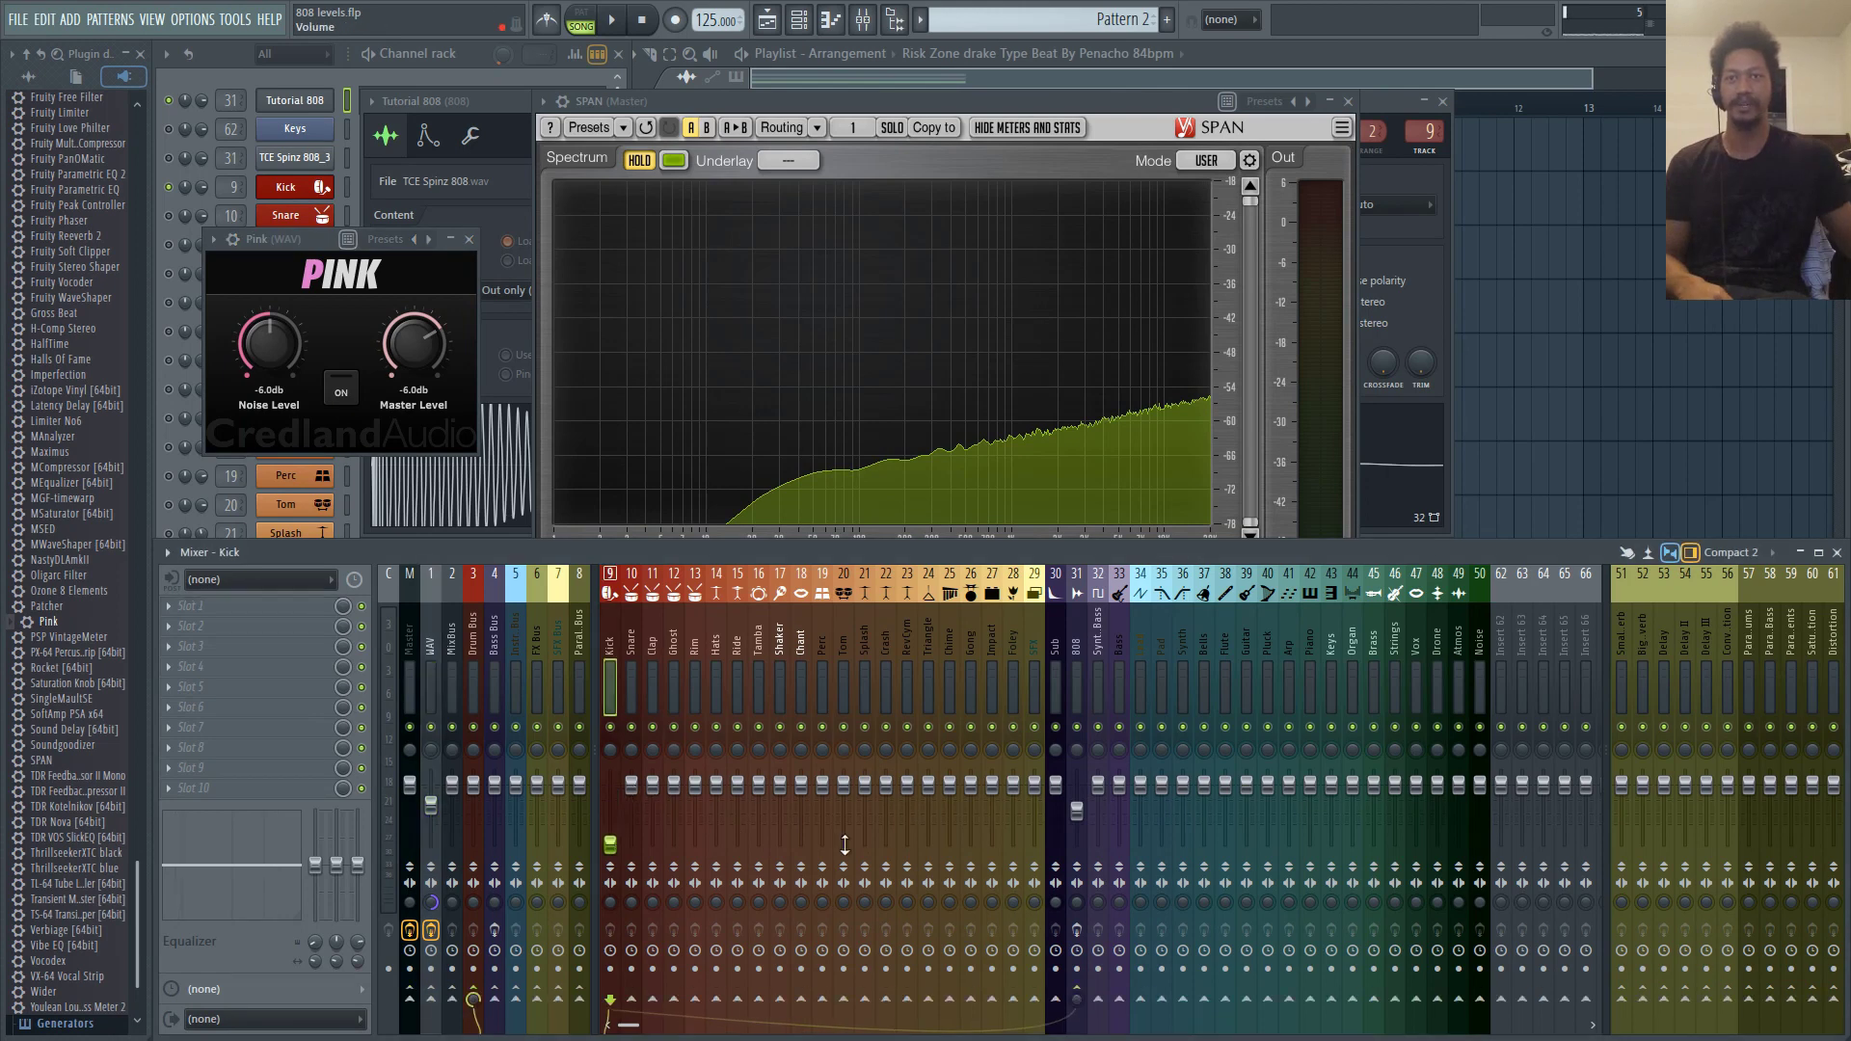
{"action": "left_click_drag", "start_coordinate": [1087, 822], "coordinate": [1087, 857]}
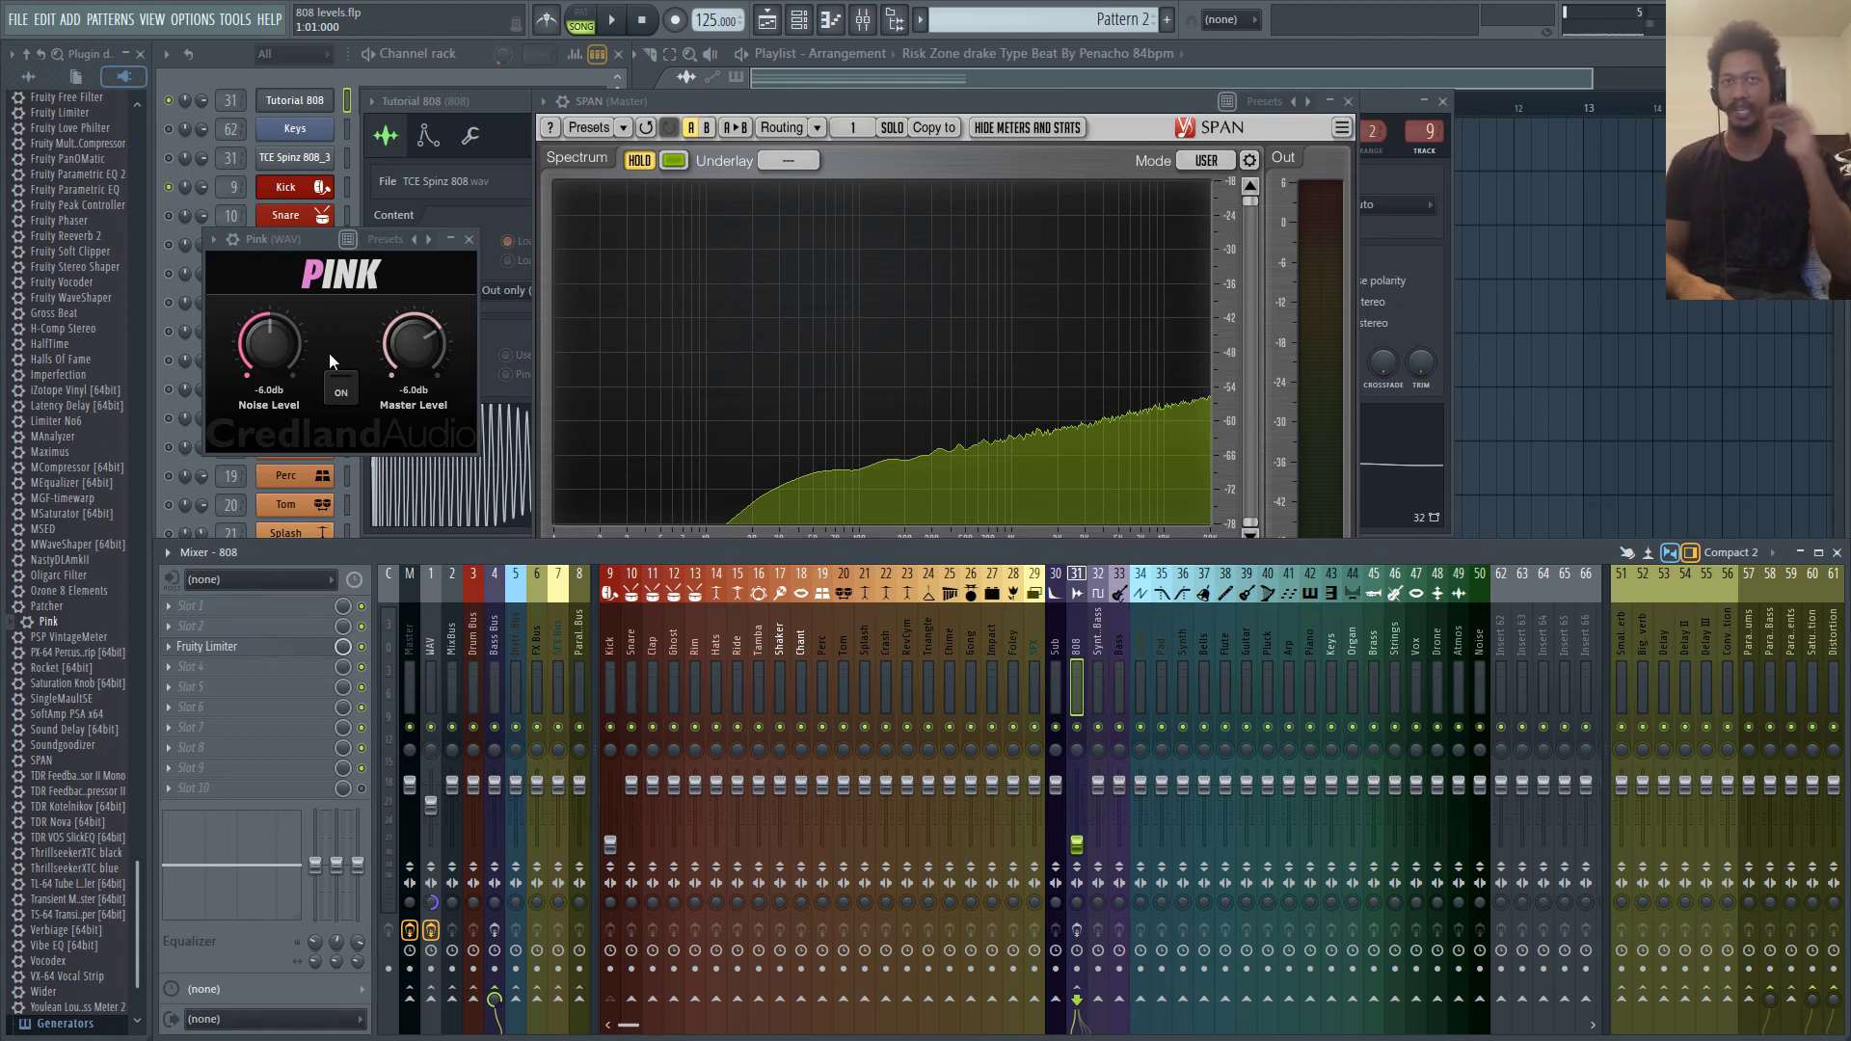
Set the Kick fader to about 25% against the pink noise during playback, and switch the noise off
{"action": "key", "text": "space"}
{"action": "left_click_drag", "start_coordinate": [610, 844], "coordinate": [613, 810]}
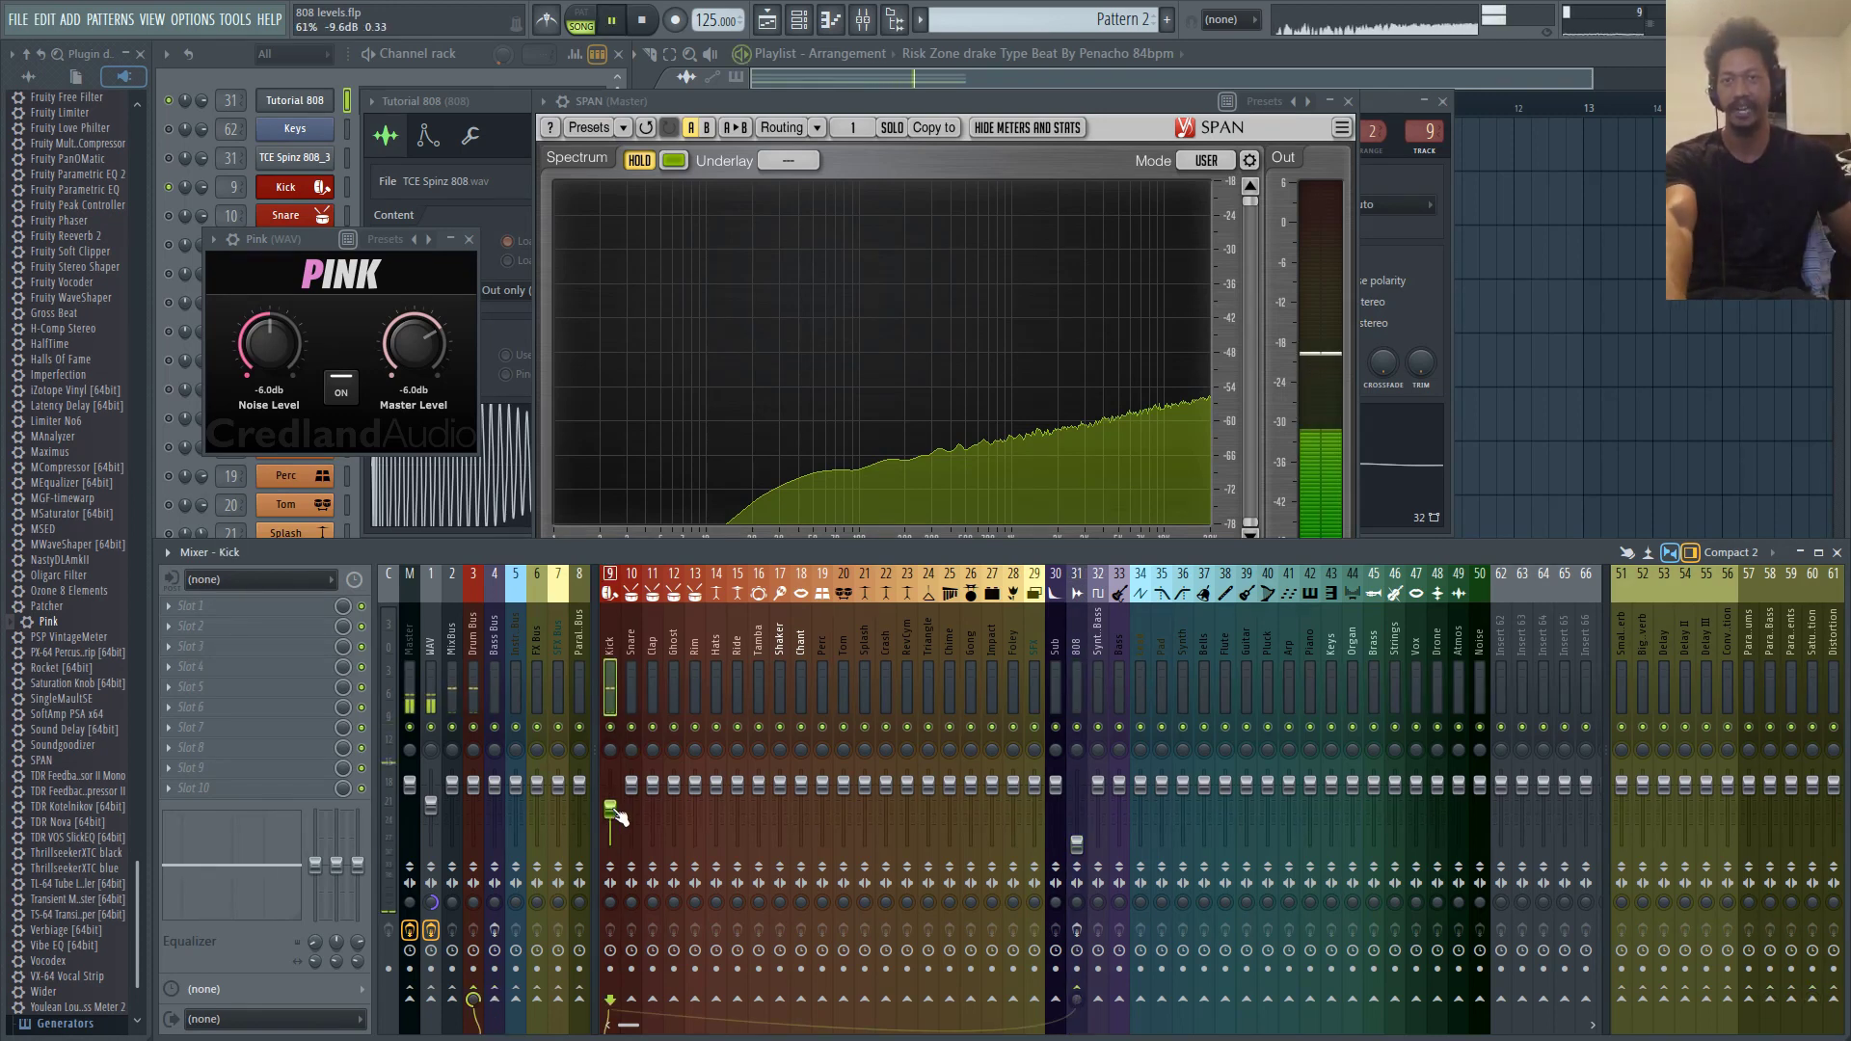
{"action": "left_click_drag", "start_coordinate": [617, 814], "coordinate": [611, 829]}
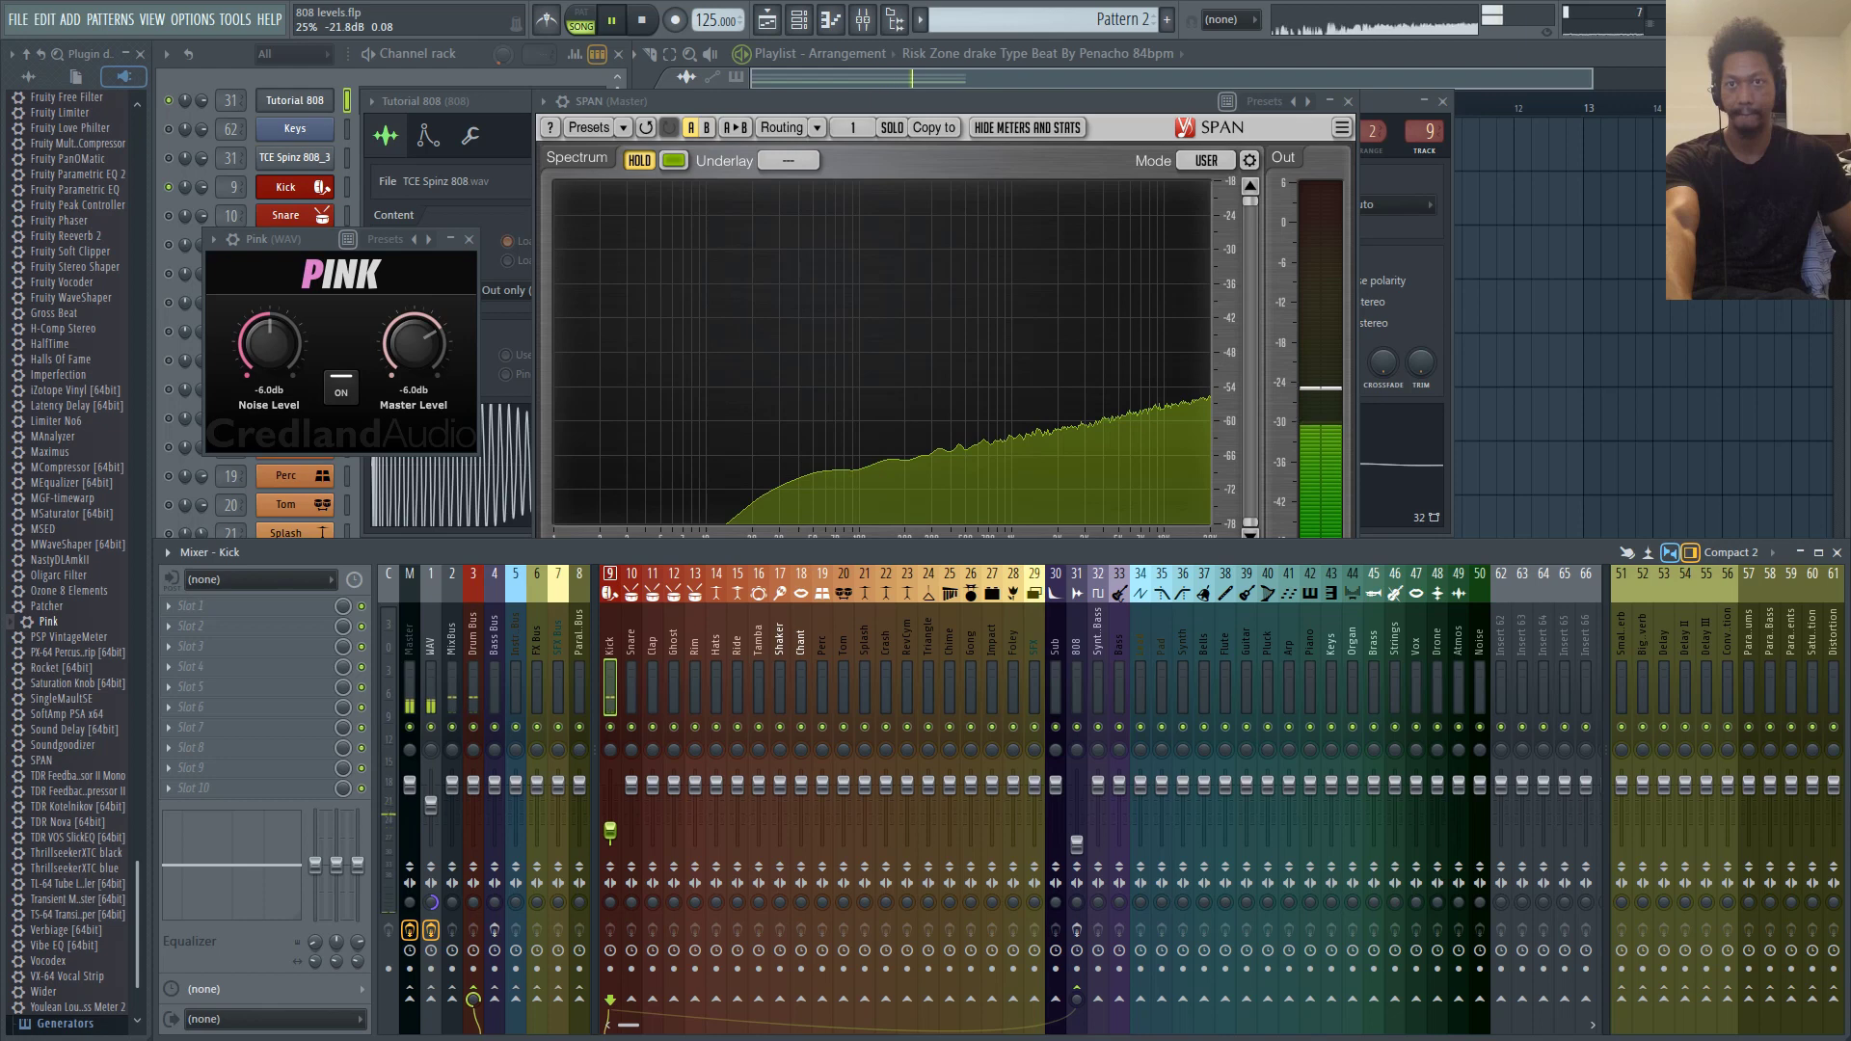
{"action": "left_click_drag", "start_coordinate": [611, 830], "coordinate": [610, 831]}
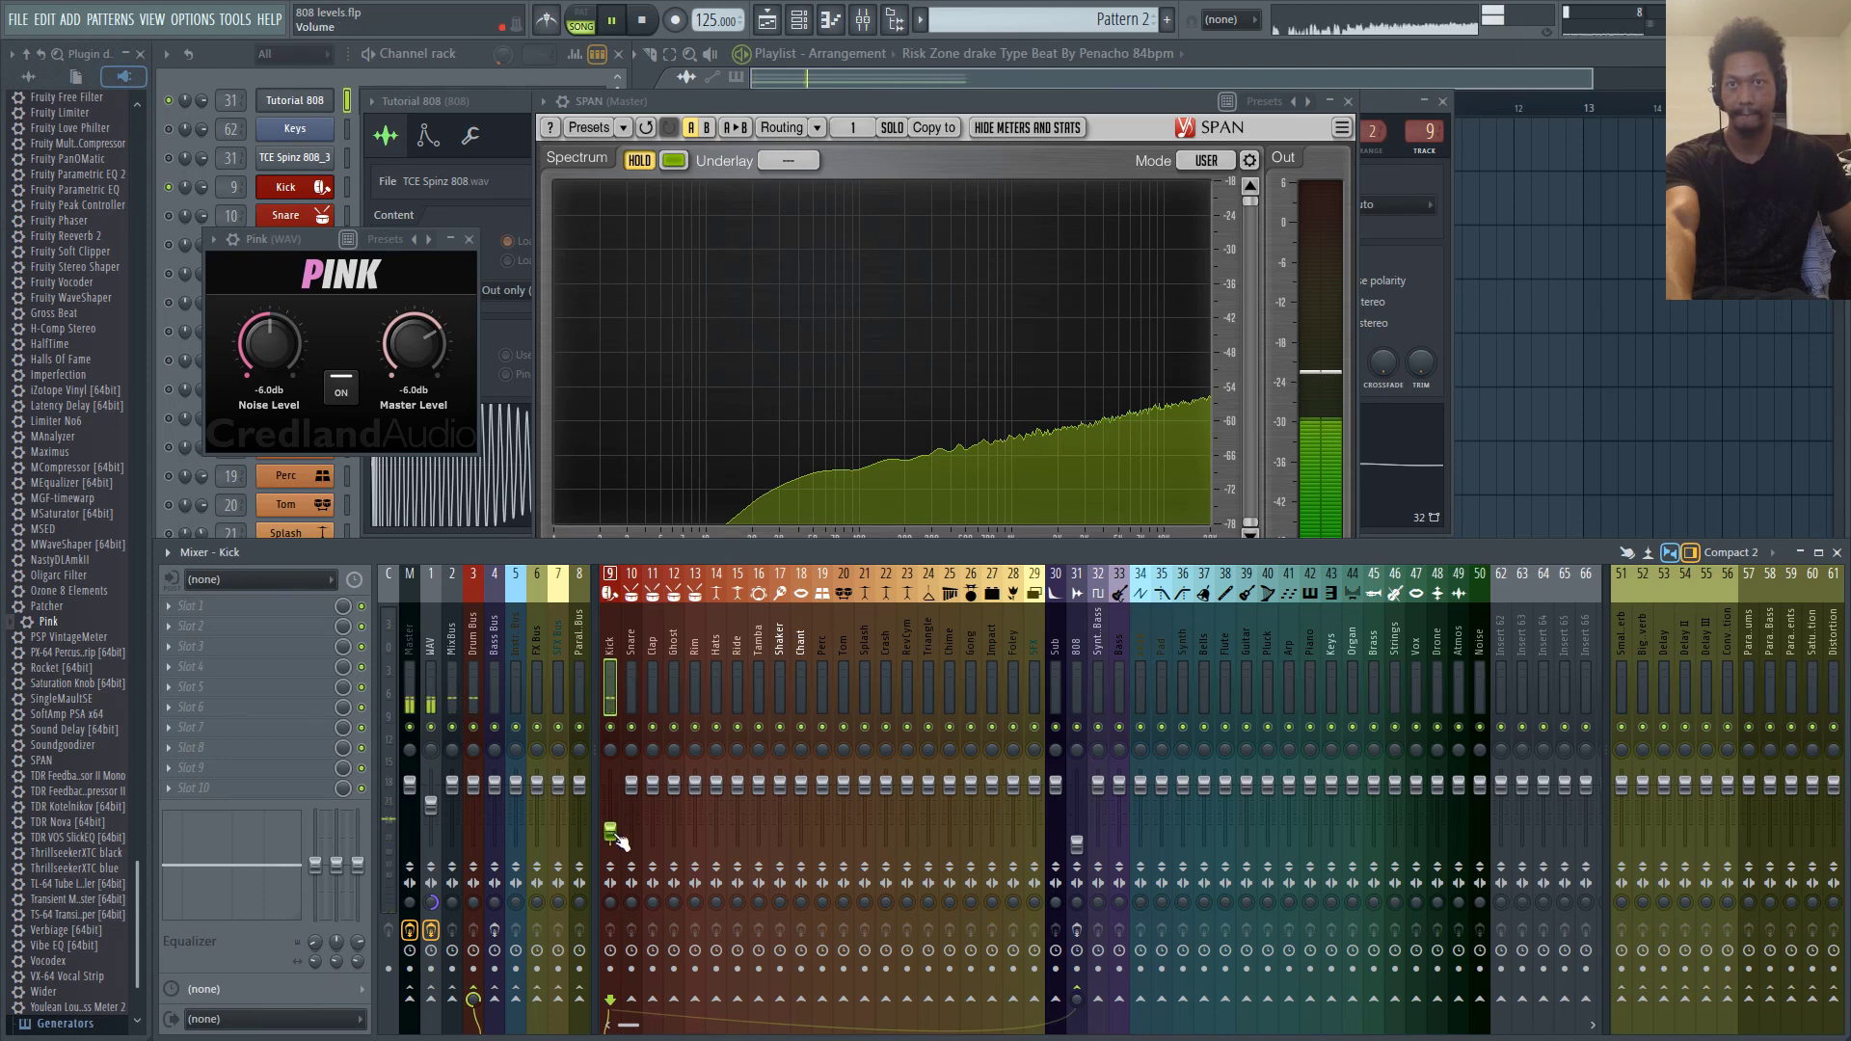
{"action": "left_click", "coordinate": [341, 389]}
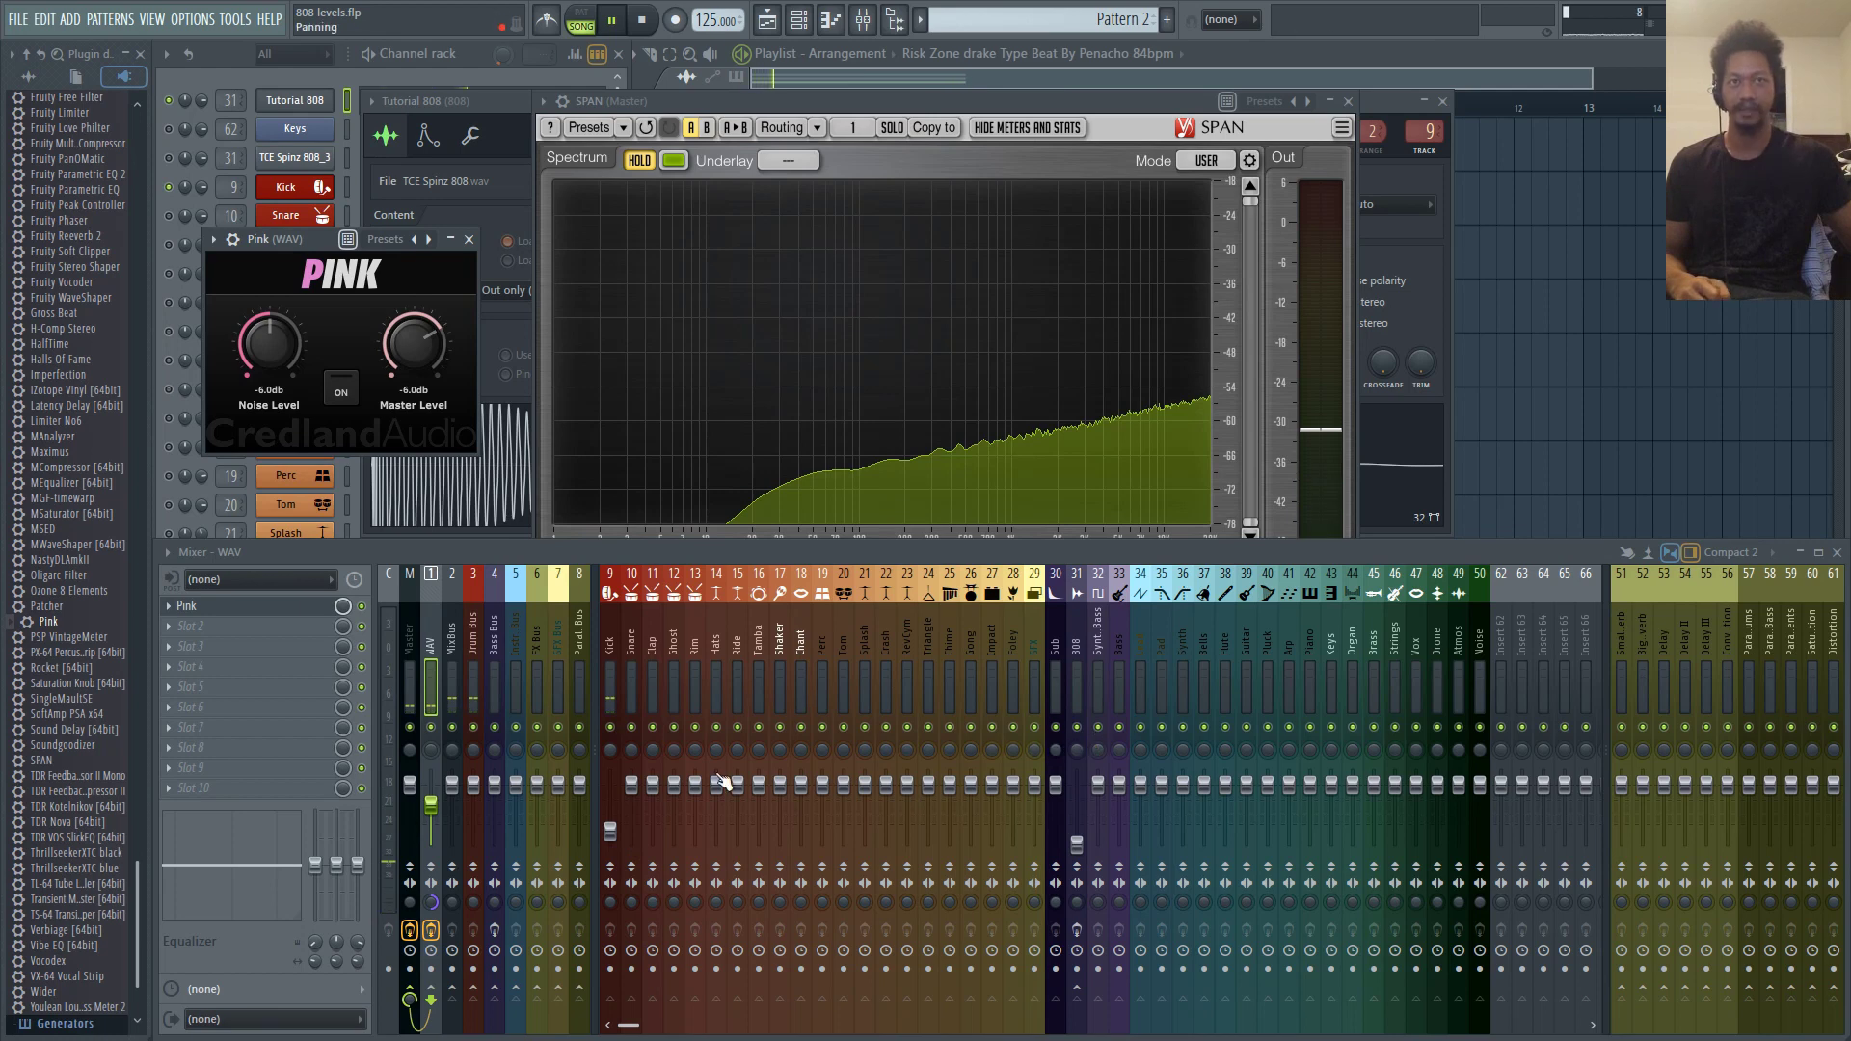
{"action": "left_click", "coordinate": [611, 727]}
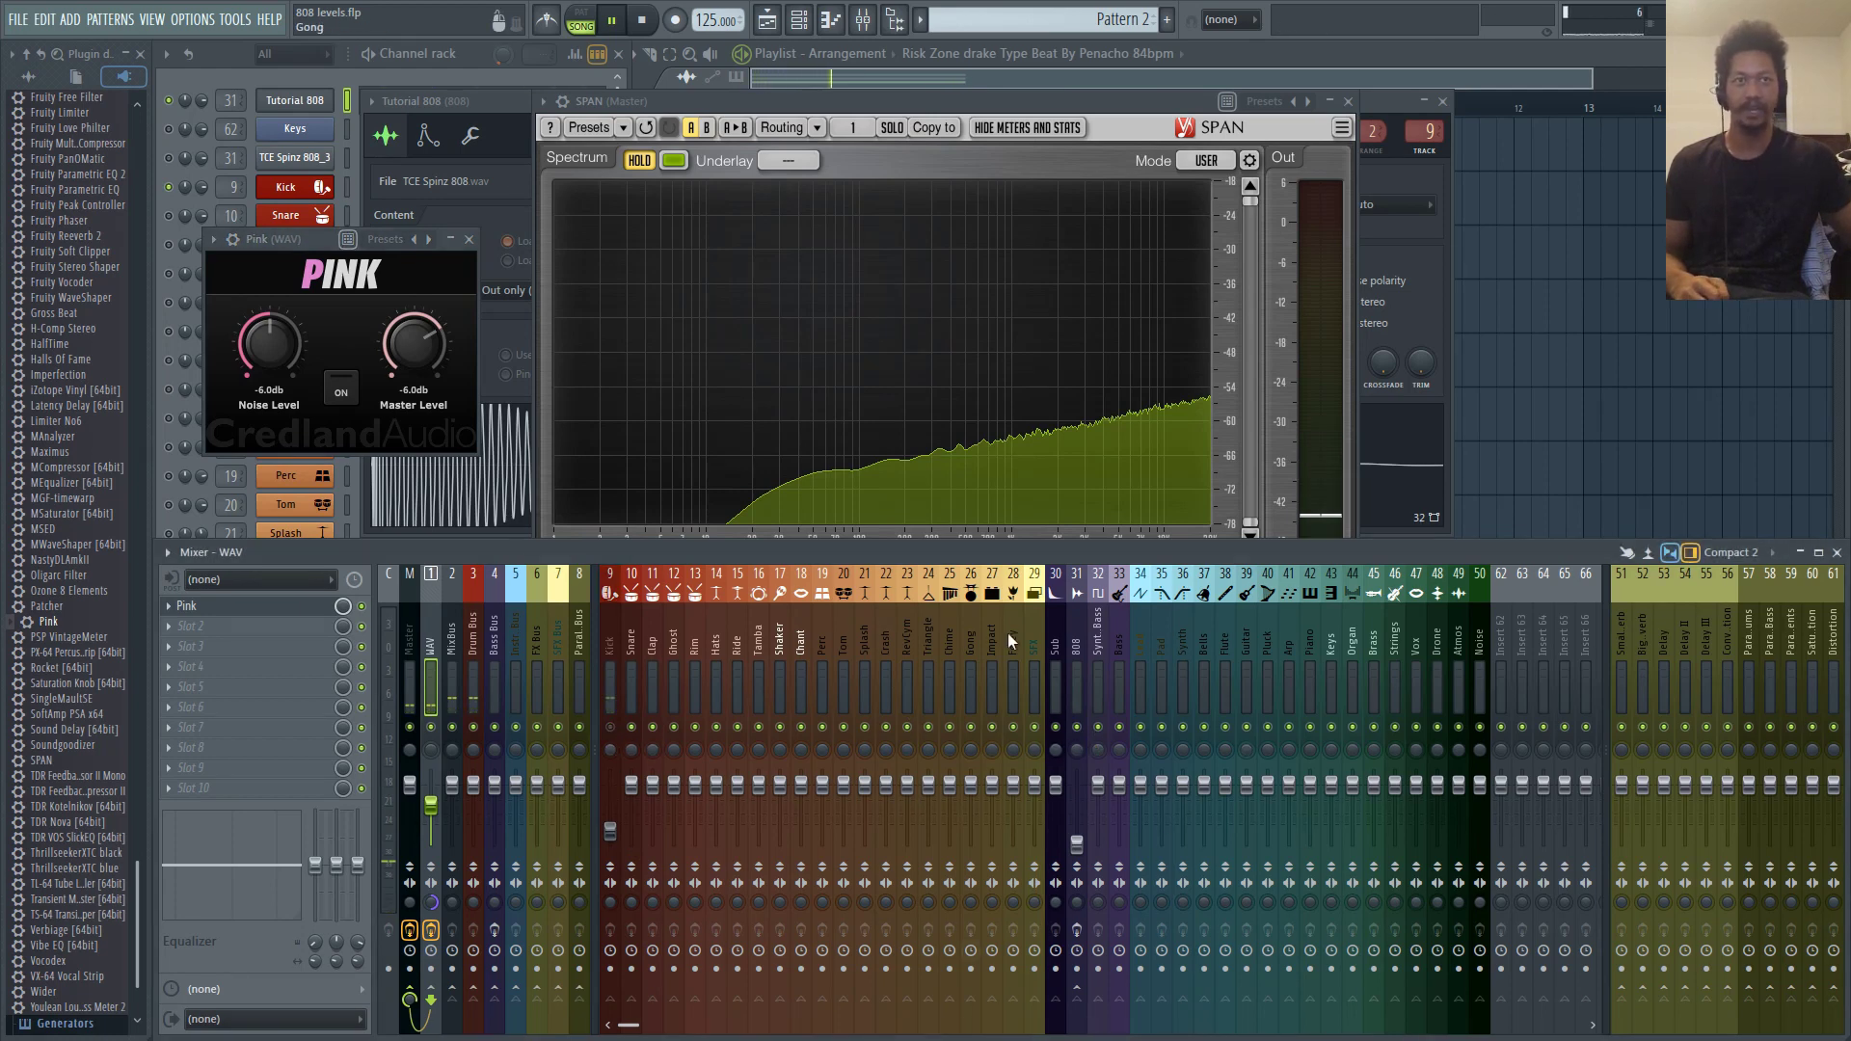
Switch the pink noise back on, set the 808 fader to about 10% against it, and silence the noise
{"action": "left_click", "coordinate": [341, 391]}
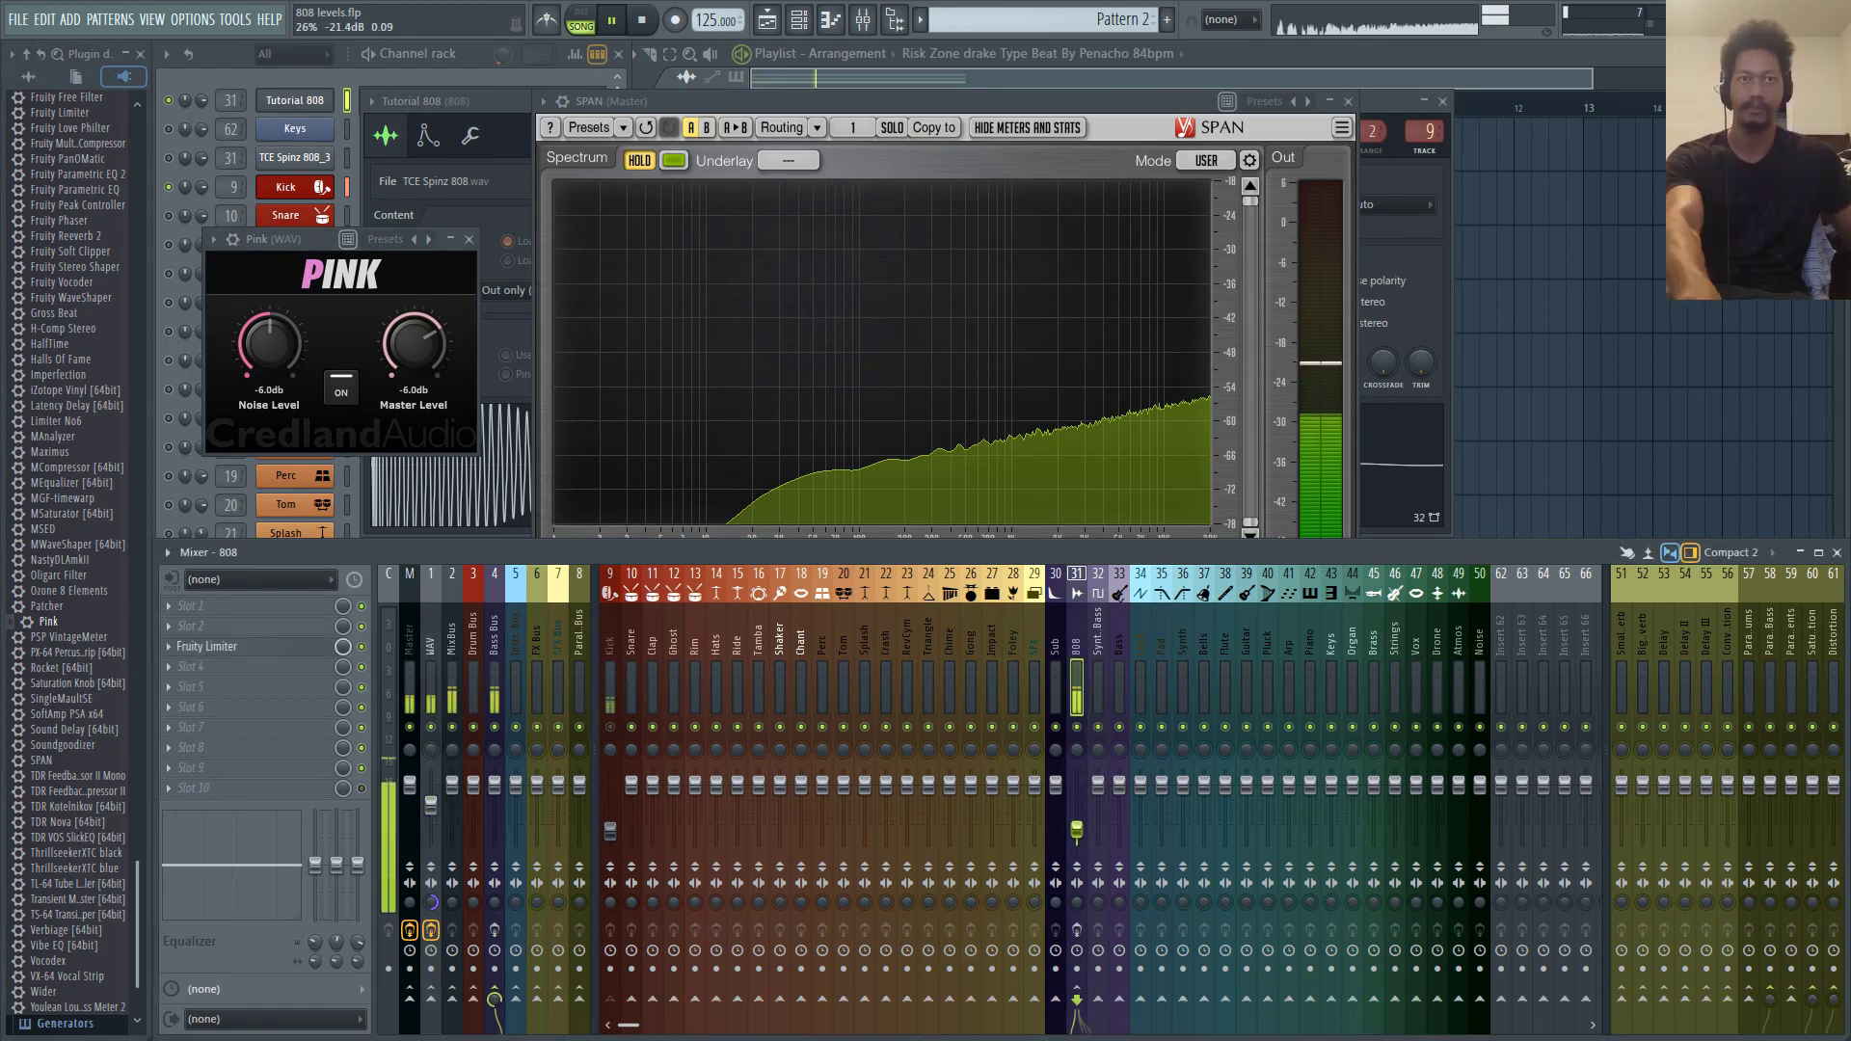
{"action": "left_click_drag", "start_coordinate": [1077, 844], "coordinate": [1077, 830]}
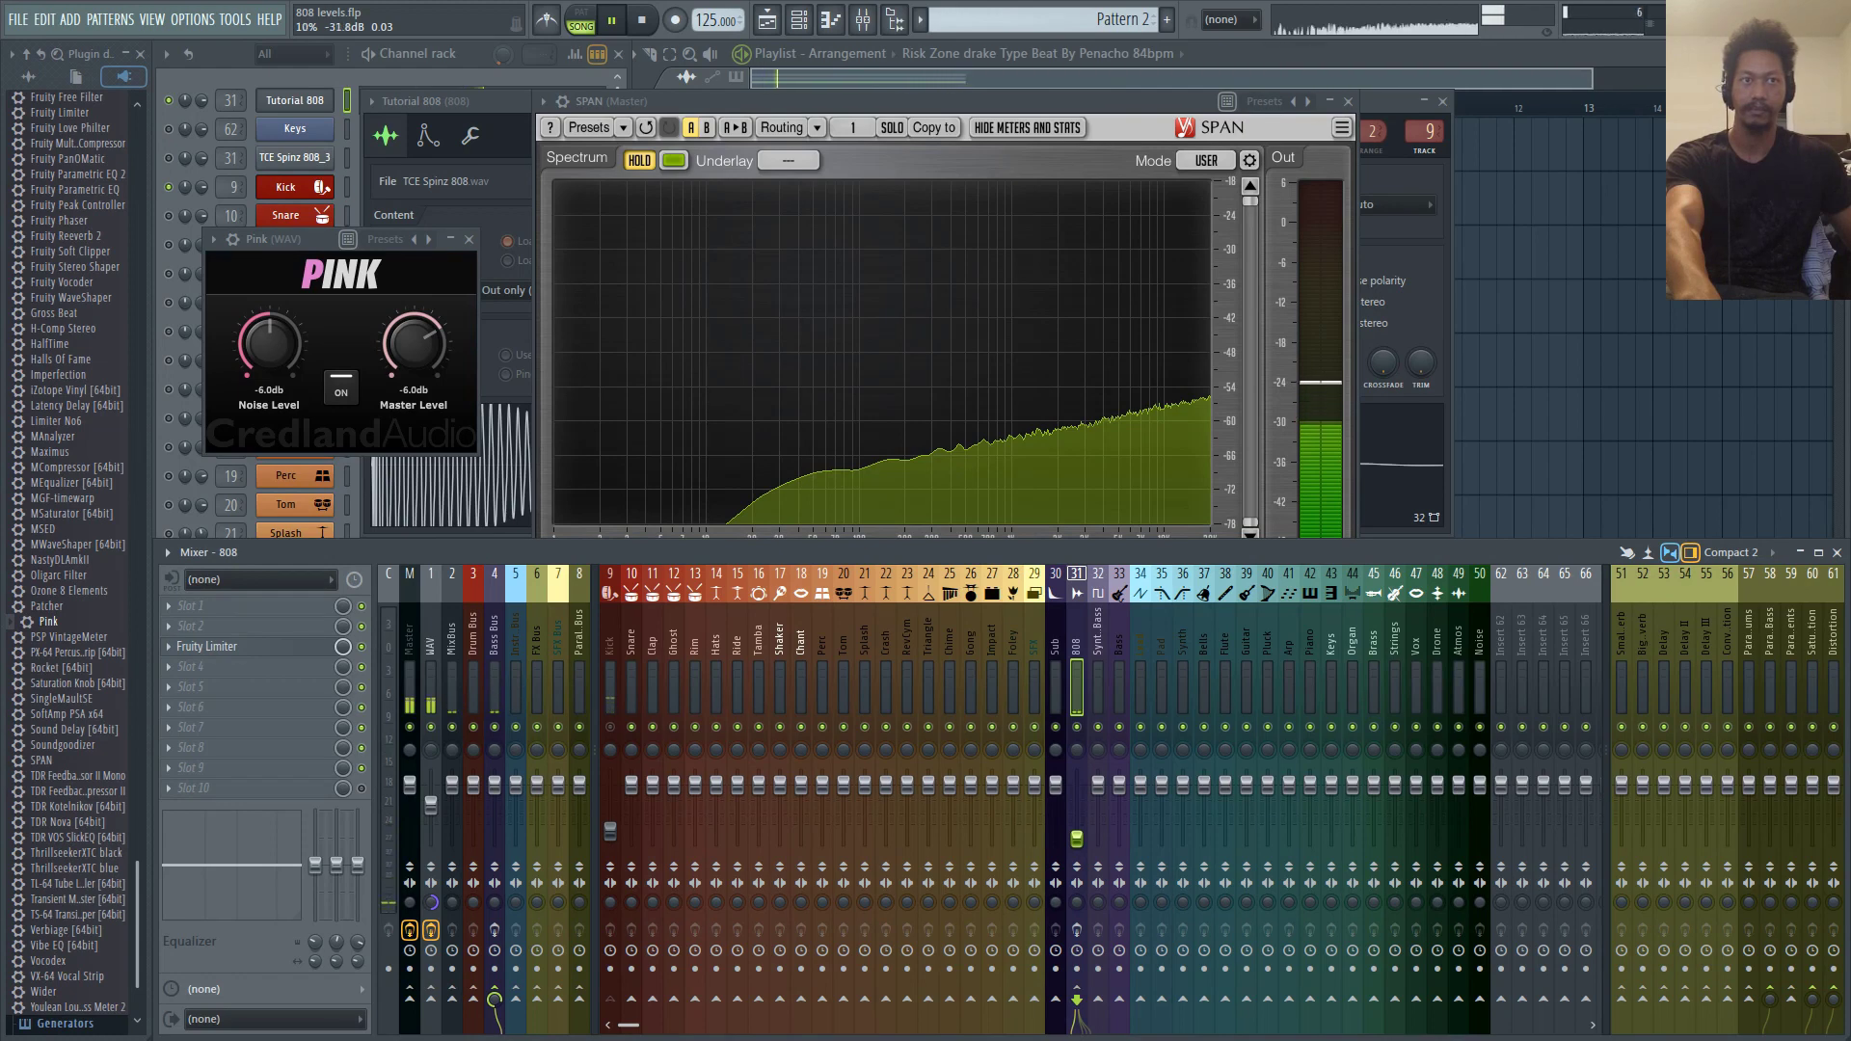
{"action": "left_click", "coordinate": [430, 742]}
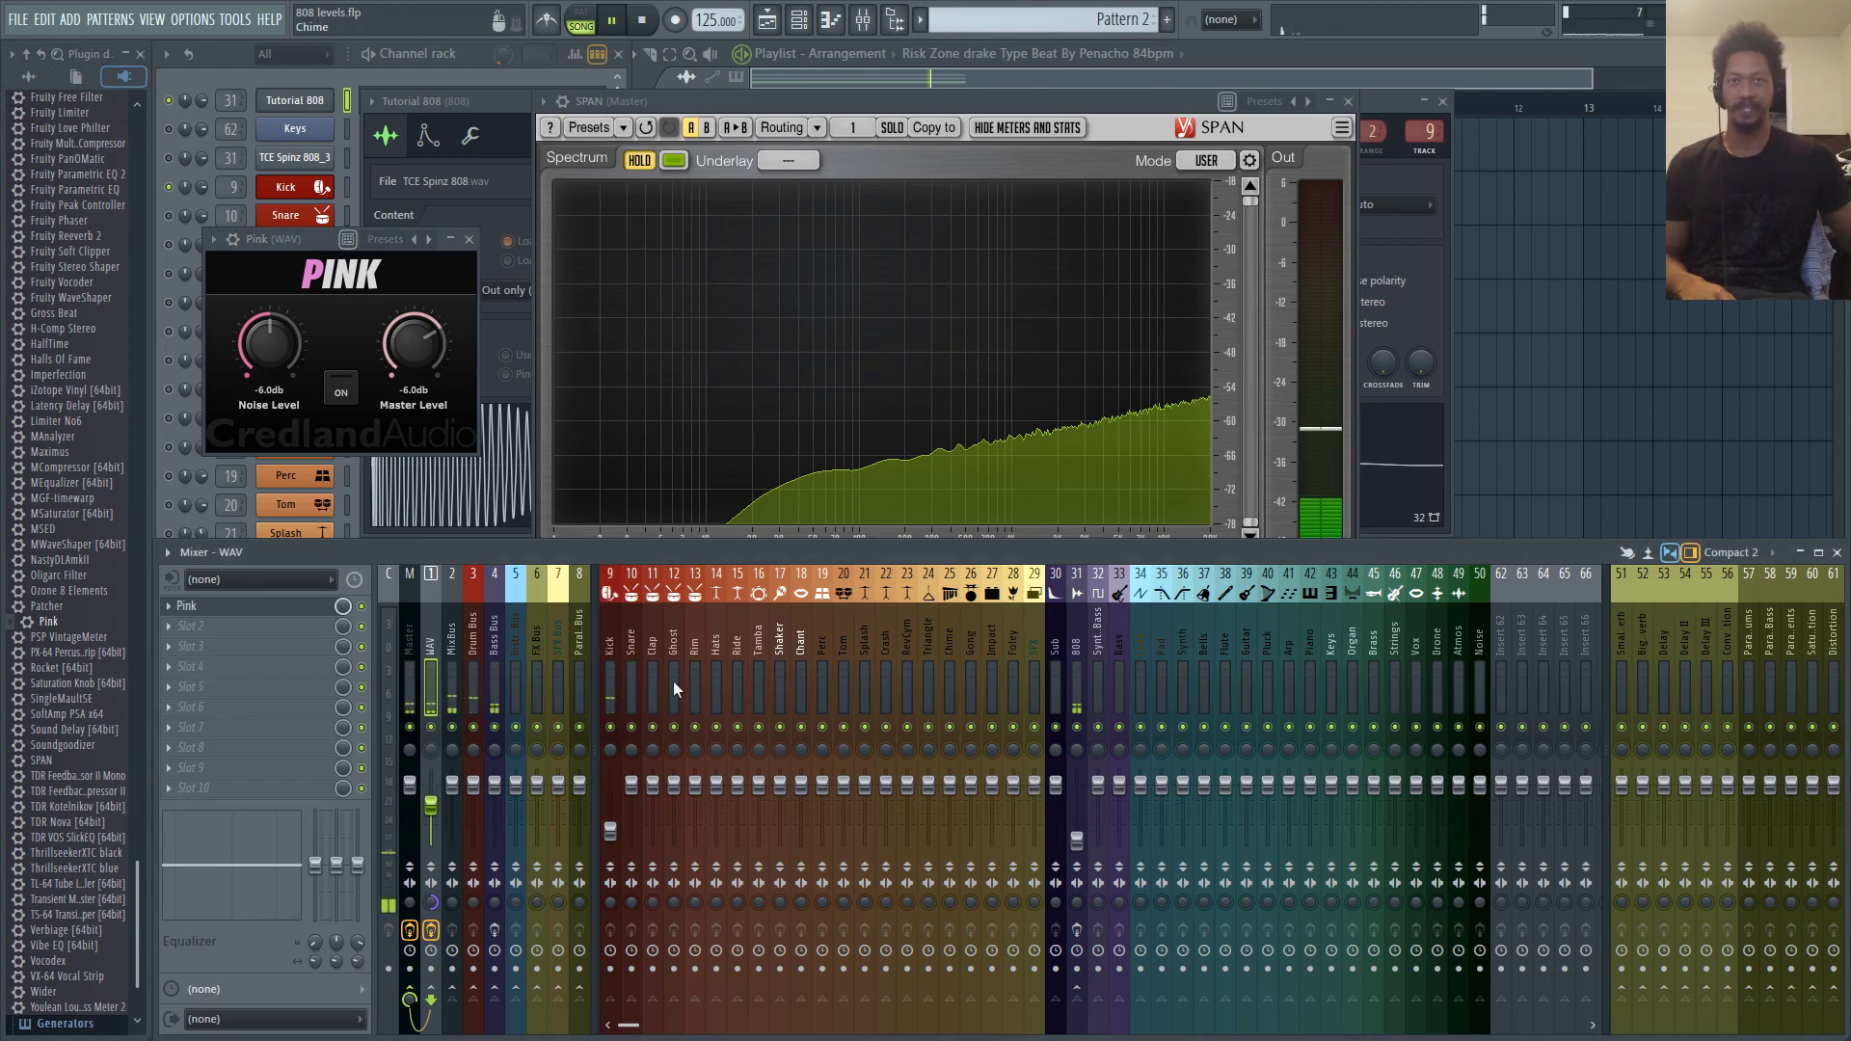
Select the Kick and 808 mixer tracks together and raise both faders while keeping their balance
{"action": "left_click", "coordinate": [611, 641], "text": "ctrl"}
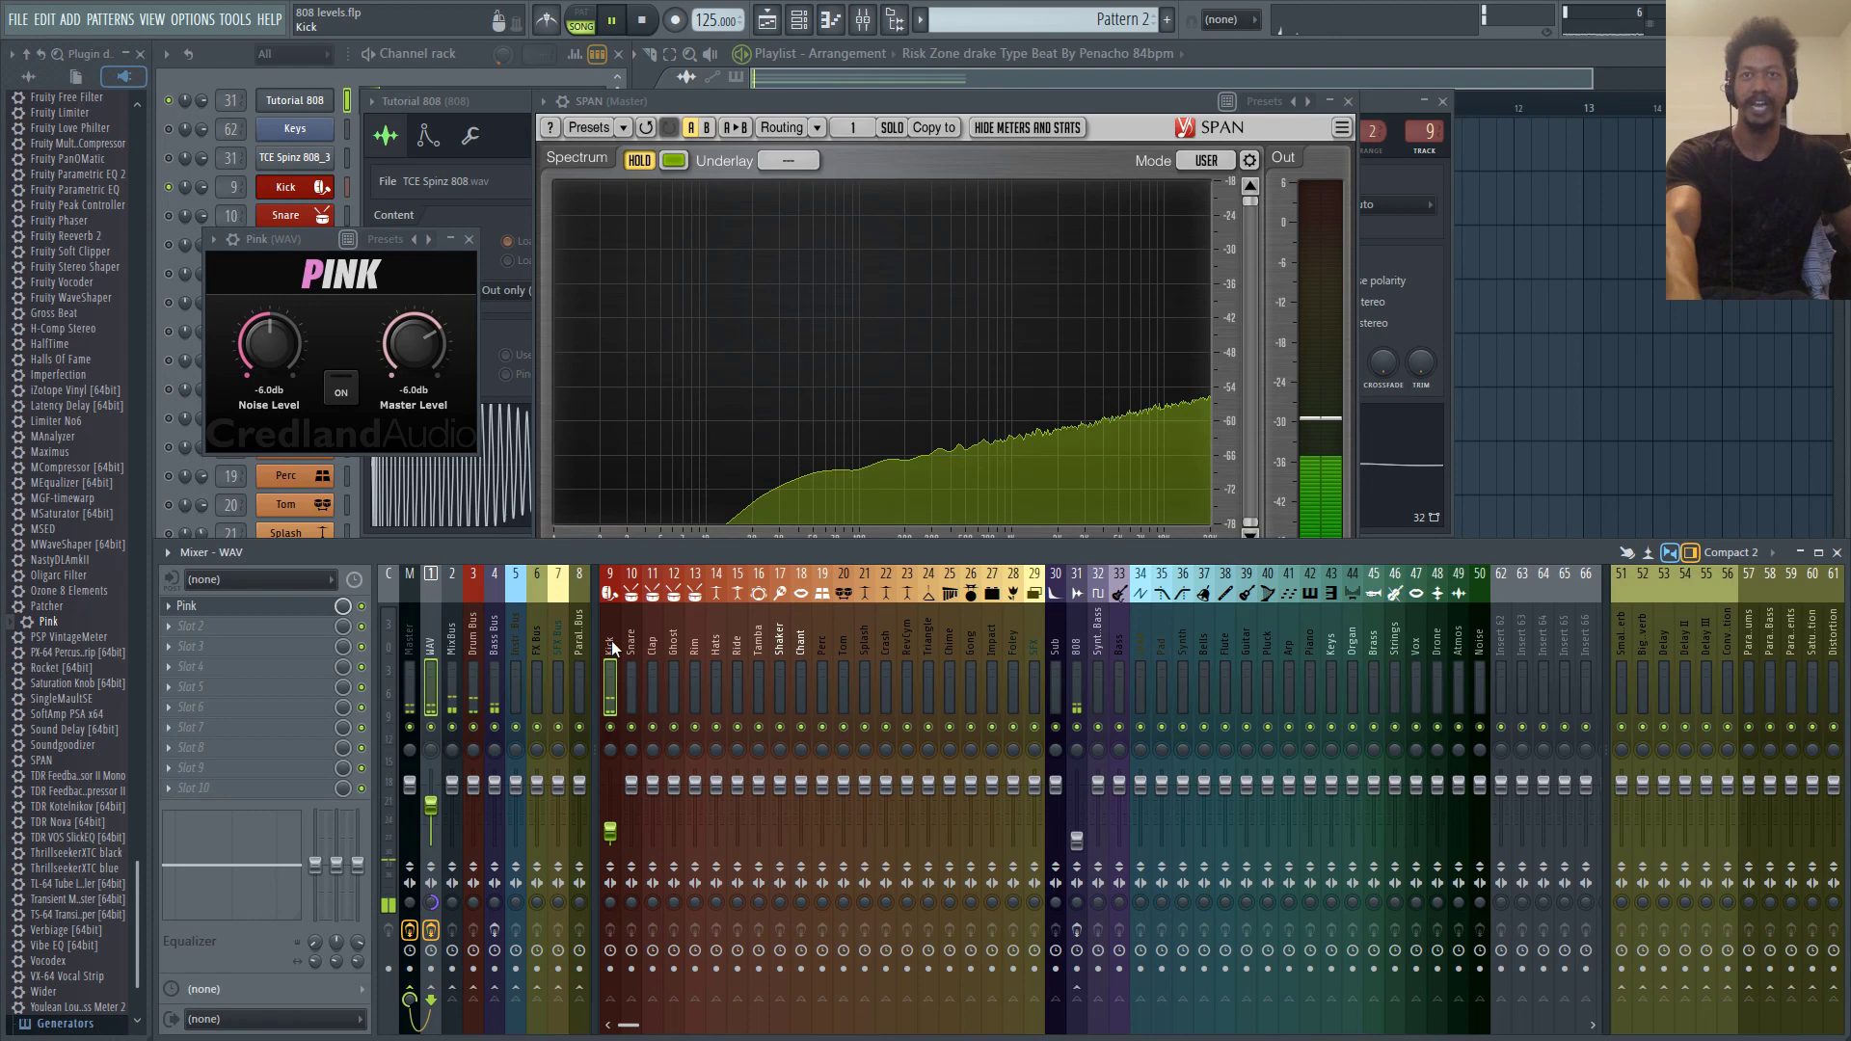
{"action": "left_click", "coordinate": [1083, 642], "text": "ctrl+shift"}
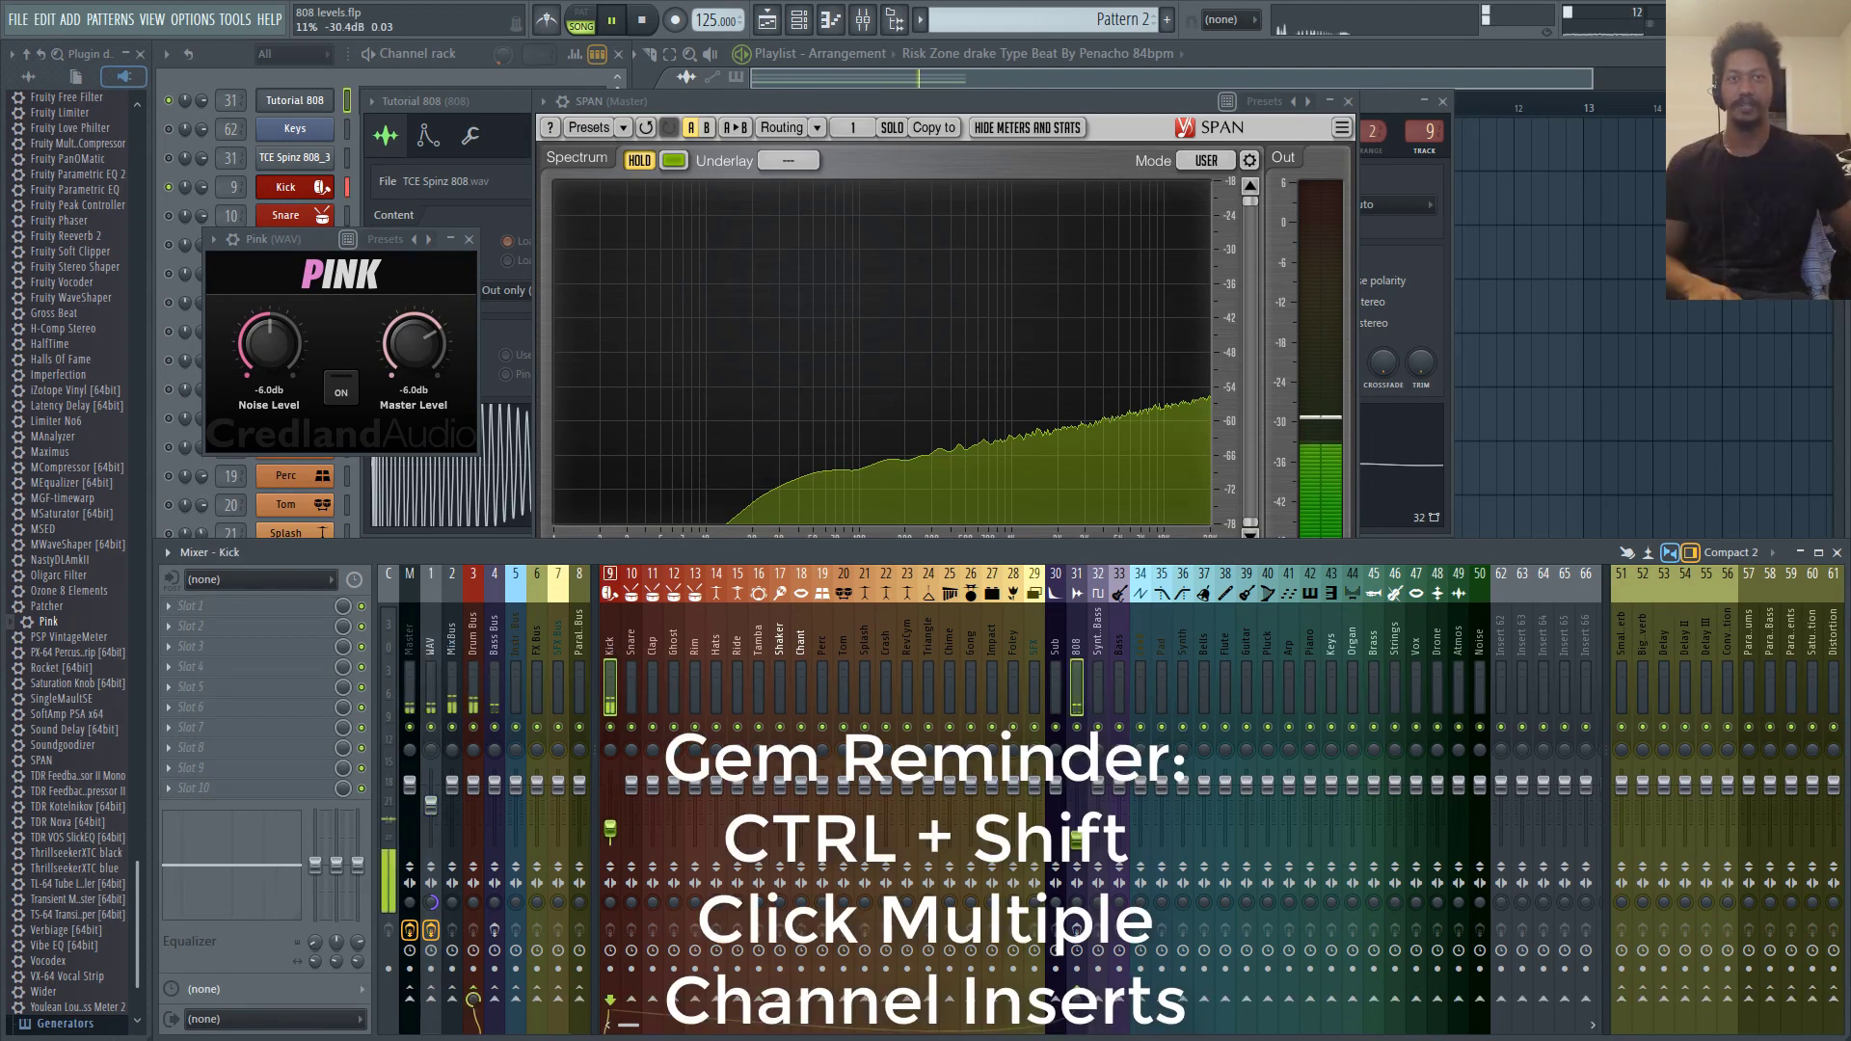
{"action": "left_click_drag", "start_coordinate": [1077, 840], "coordinate": [1077, 806]}
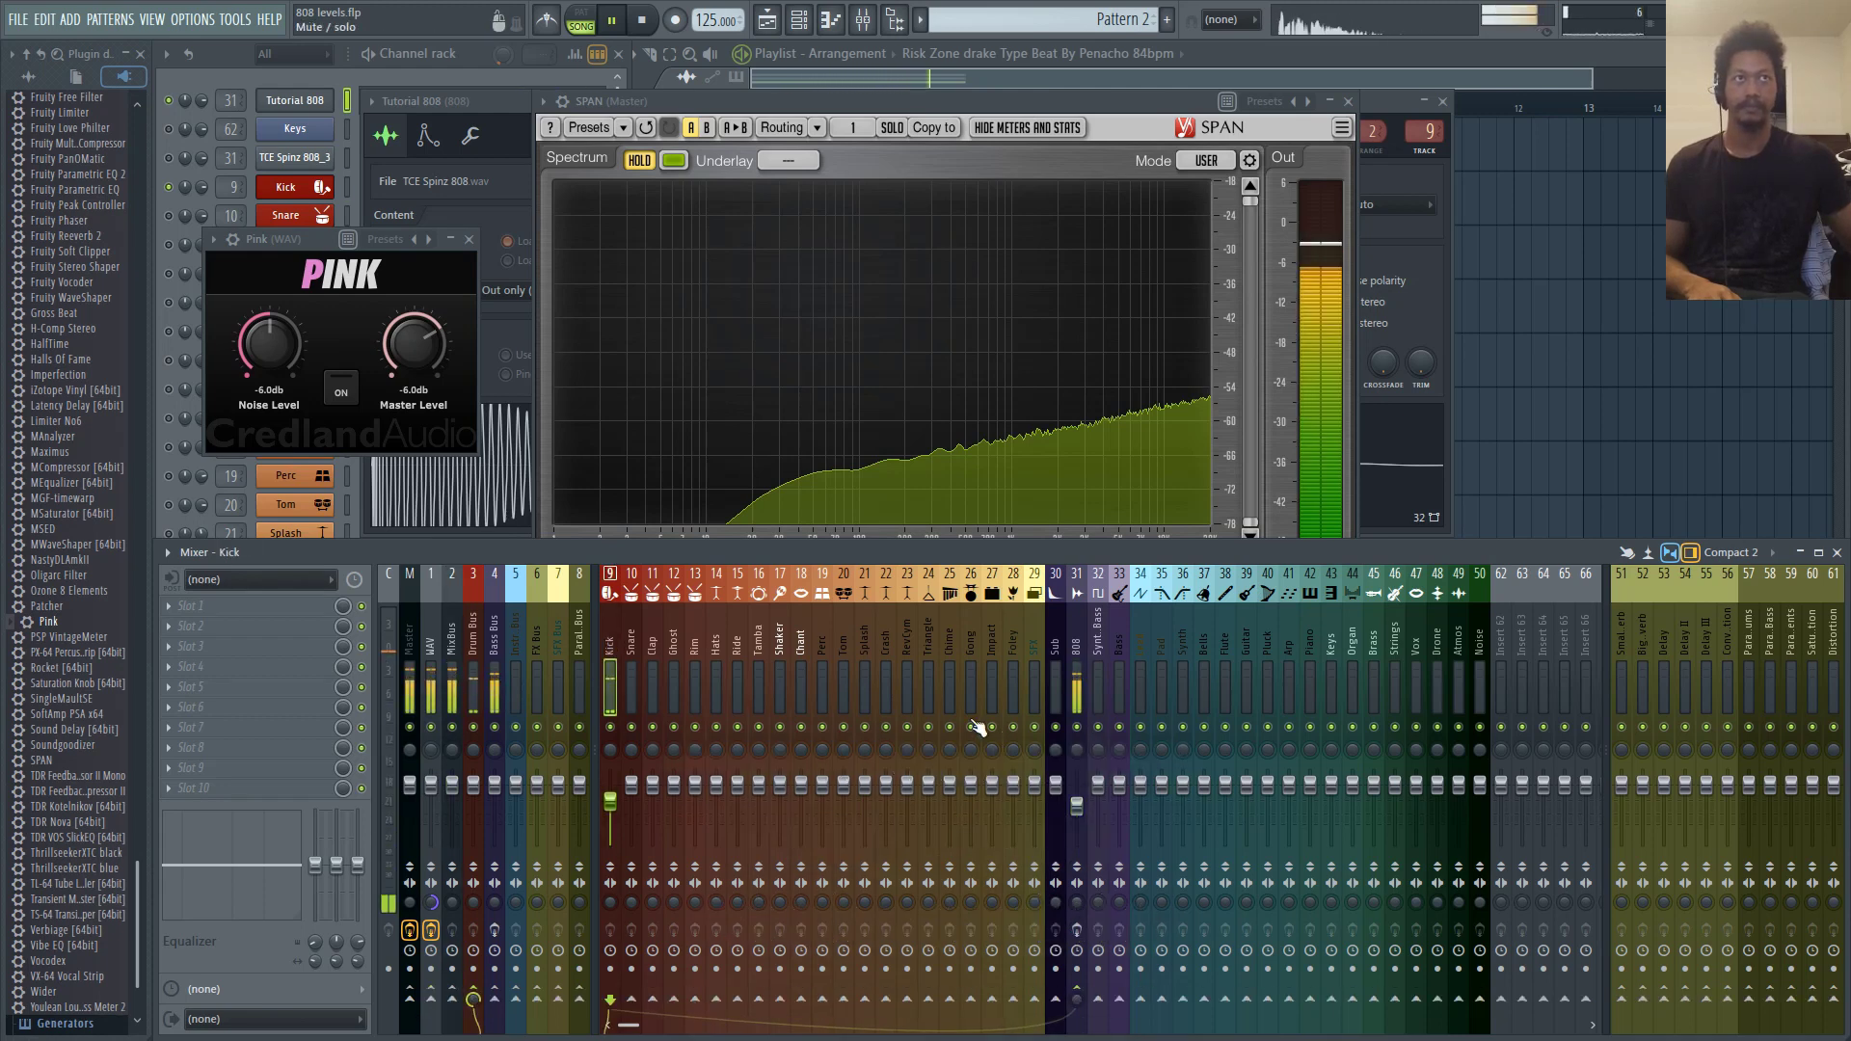
Turn off SPAN's spectrum hold and reverse the polarity of the Tutorial 808 sample
{"action": "left_click", "coordinate": [638, 161]}
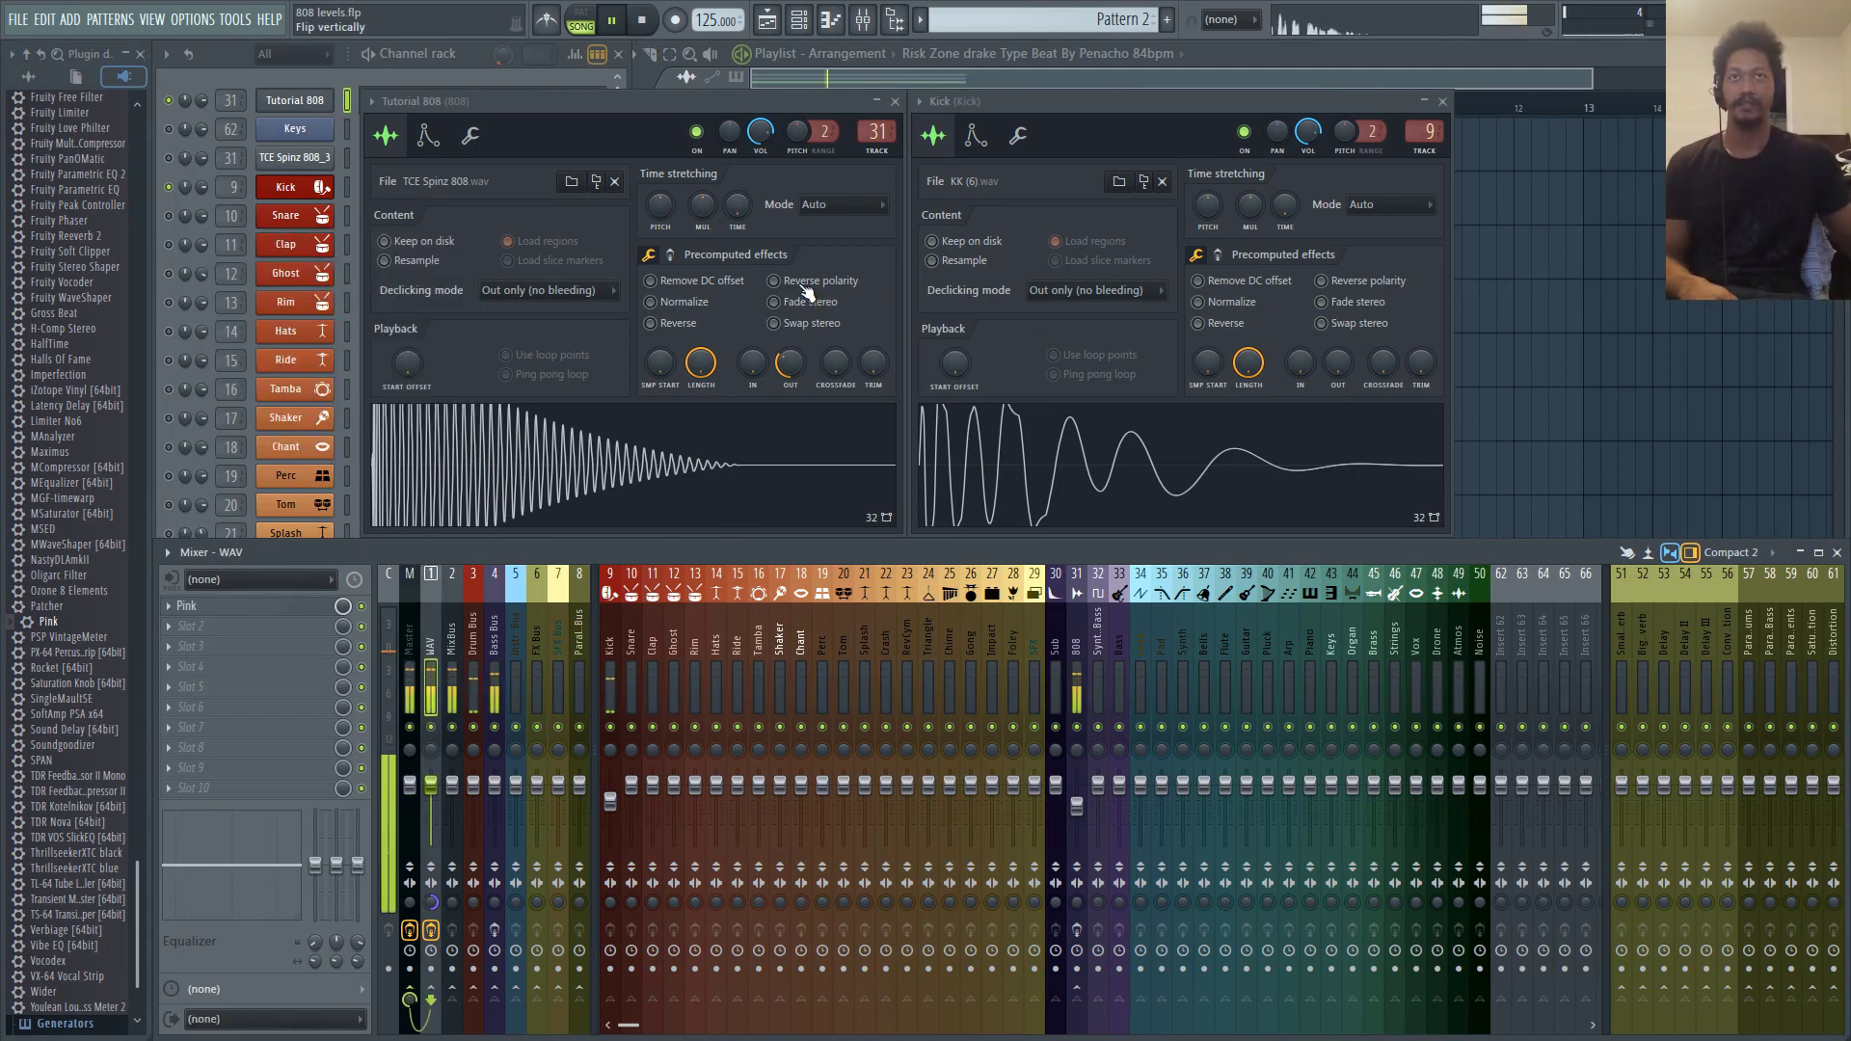
{"action": "left_click", "coordinate": [802, 283]}
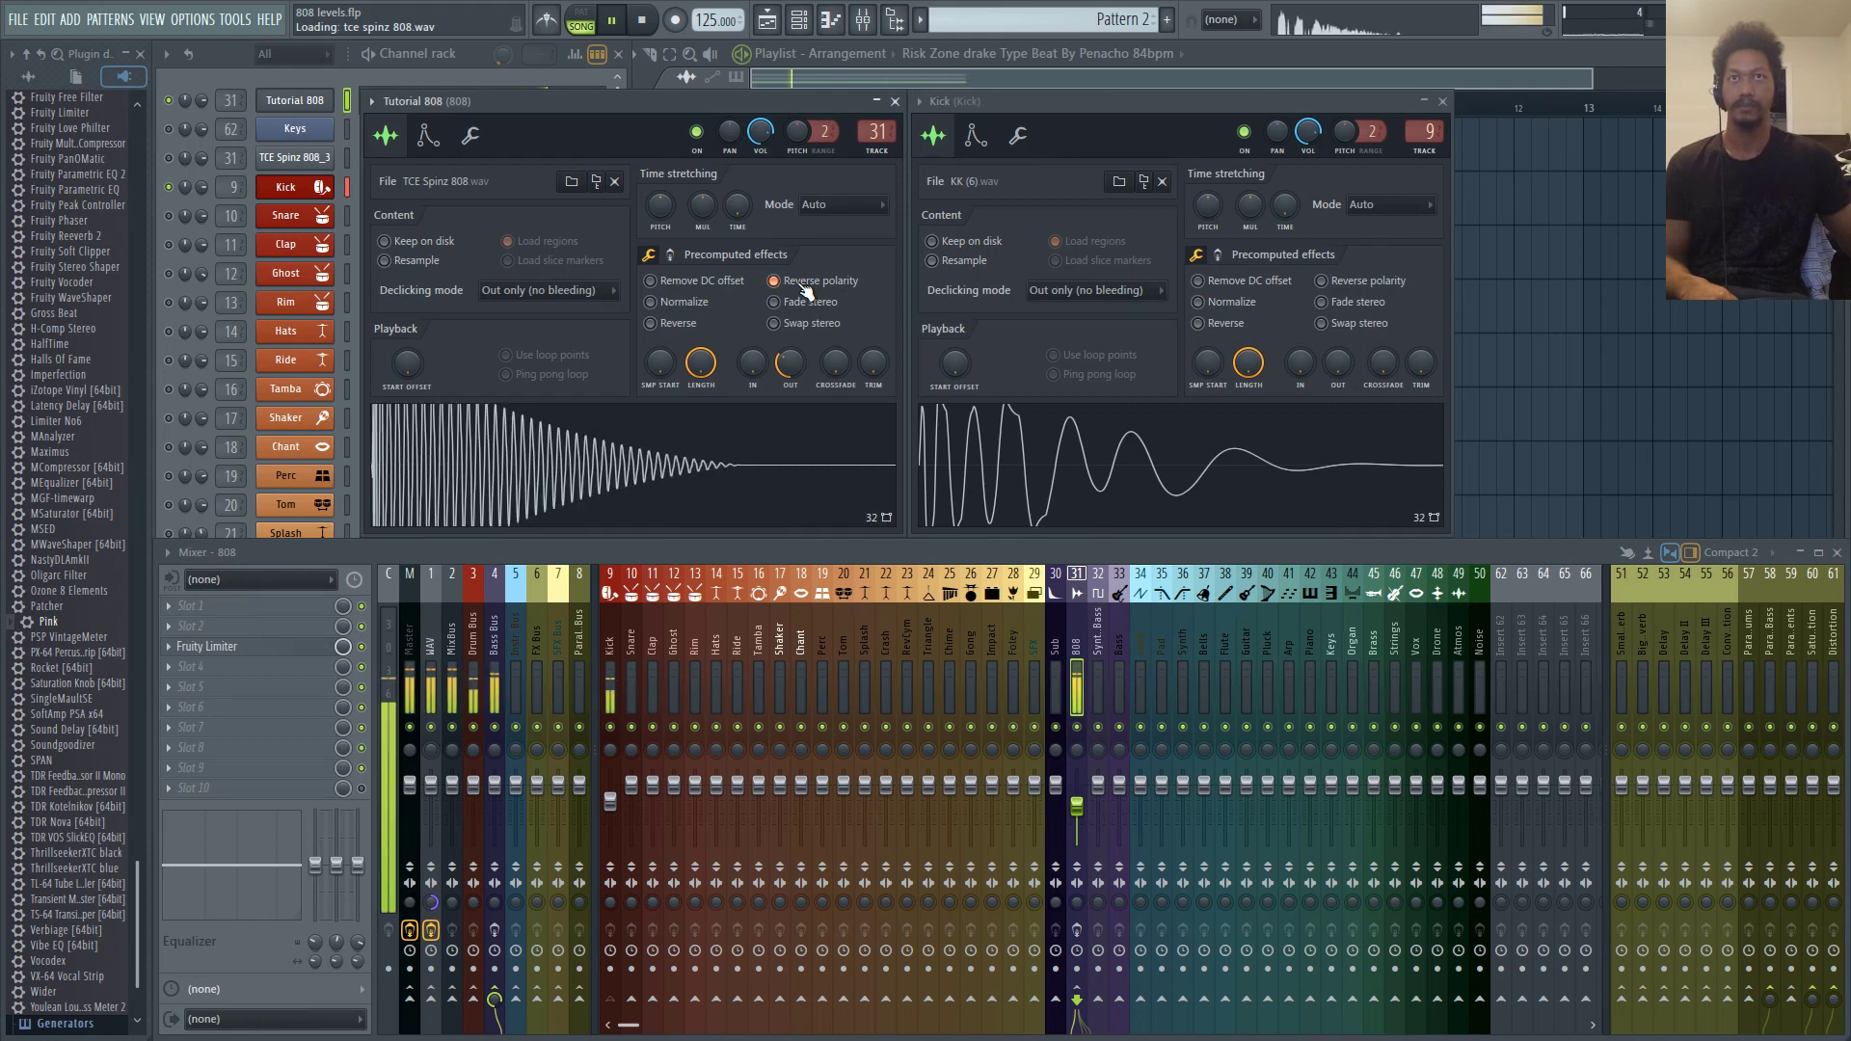
Stop playback and pull the Kick and 808 faders back down to the bottom
{"action": "left_click", "coordinate": [652, 29]}
{"action": "left_click", "coordinate": [654, 30]}
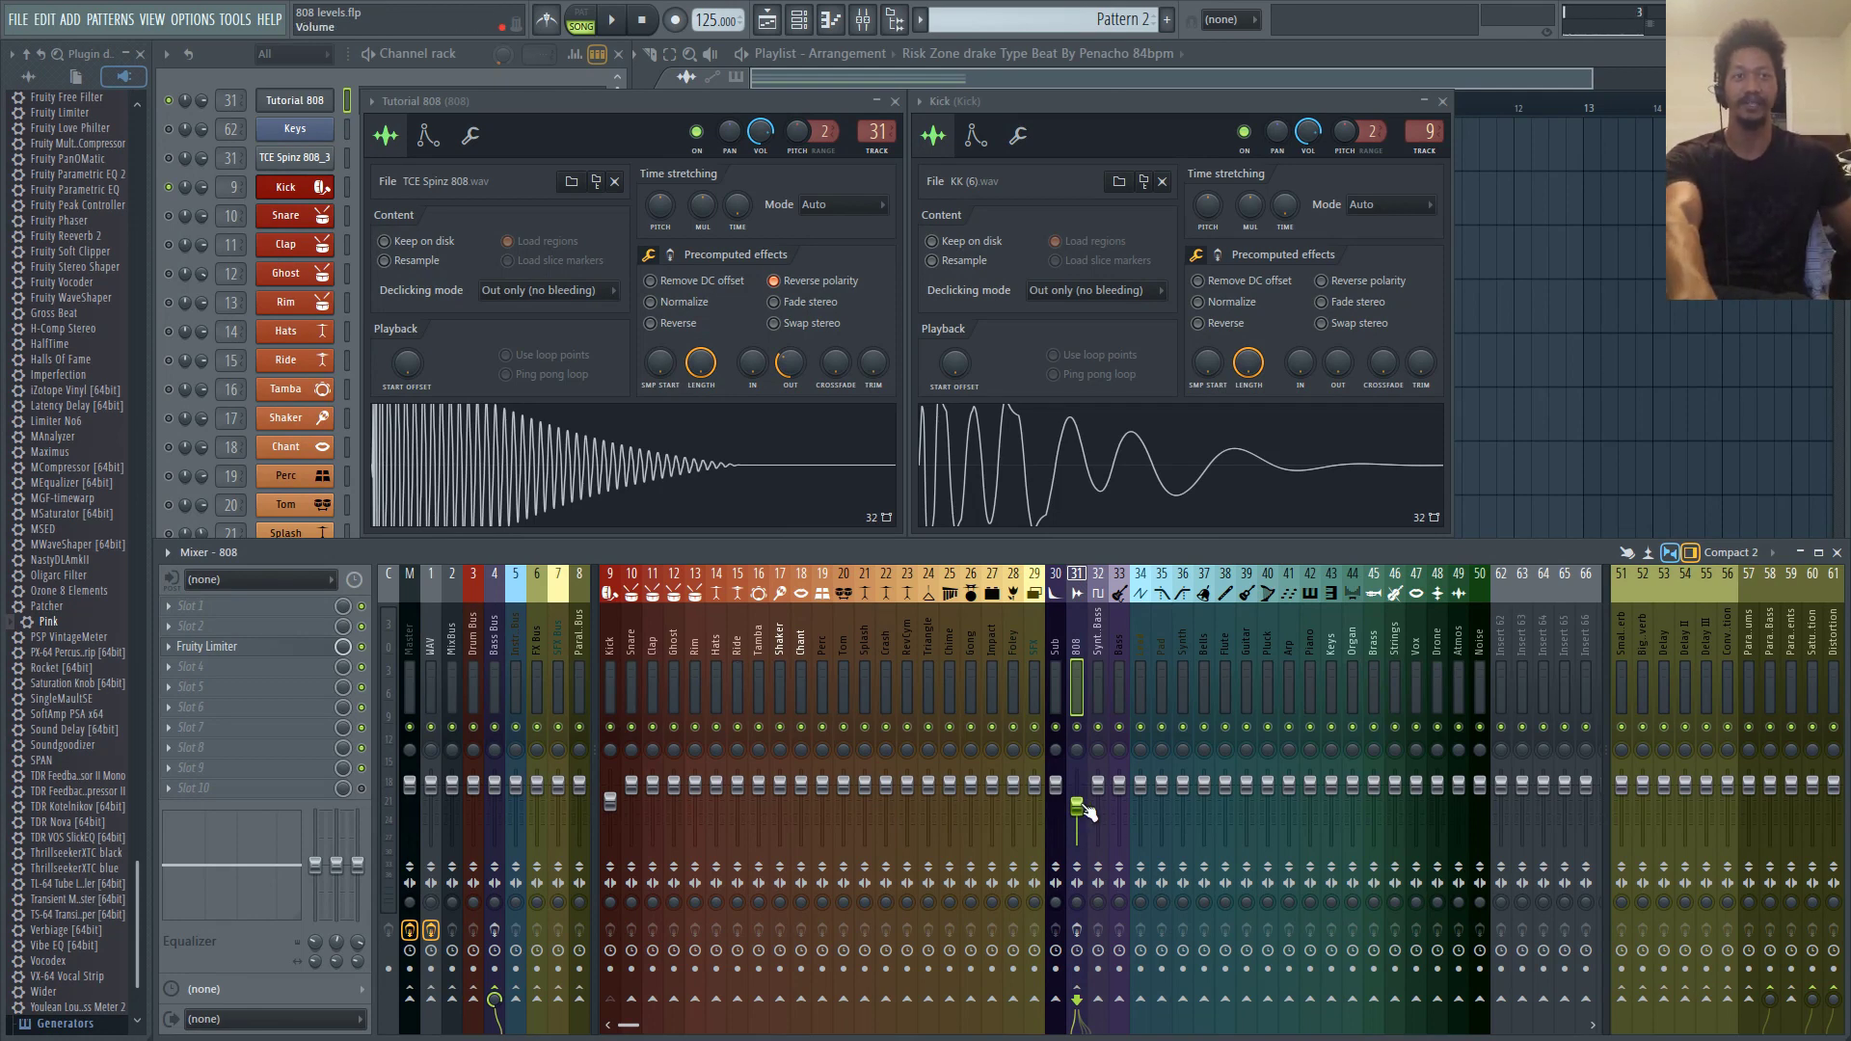
{"action": "left_click_drag", "start_coordinate": [610, 801], "coordinate": [620, 847]}
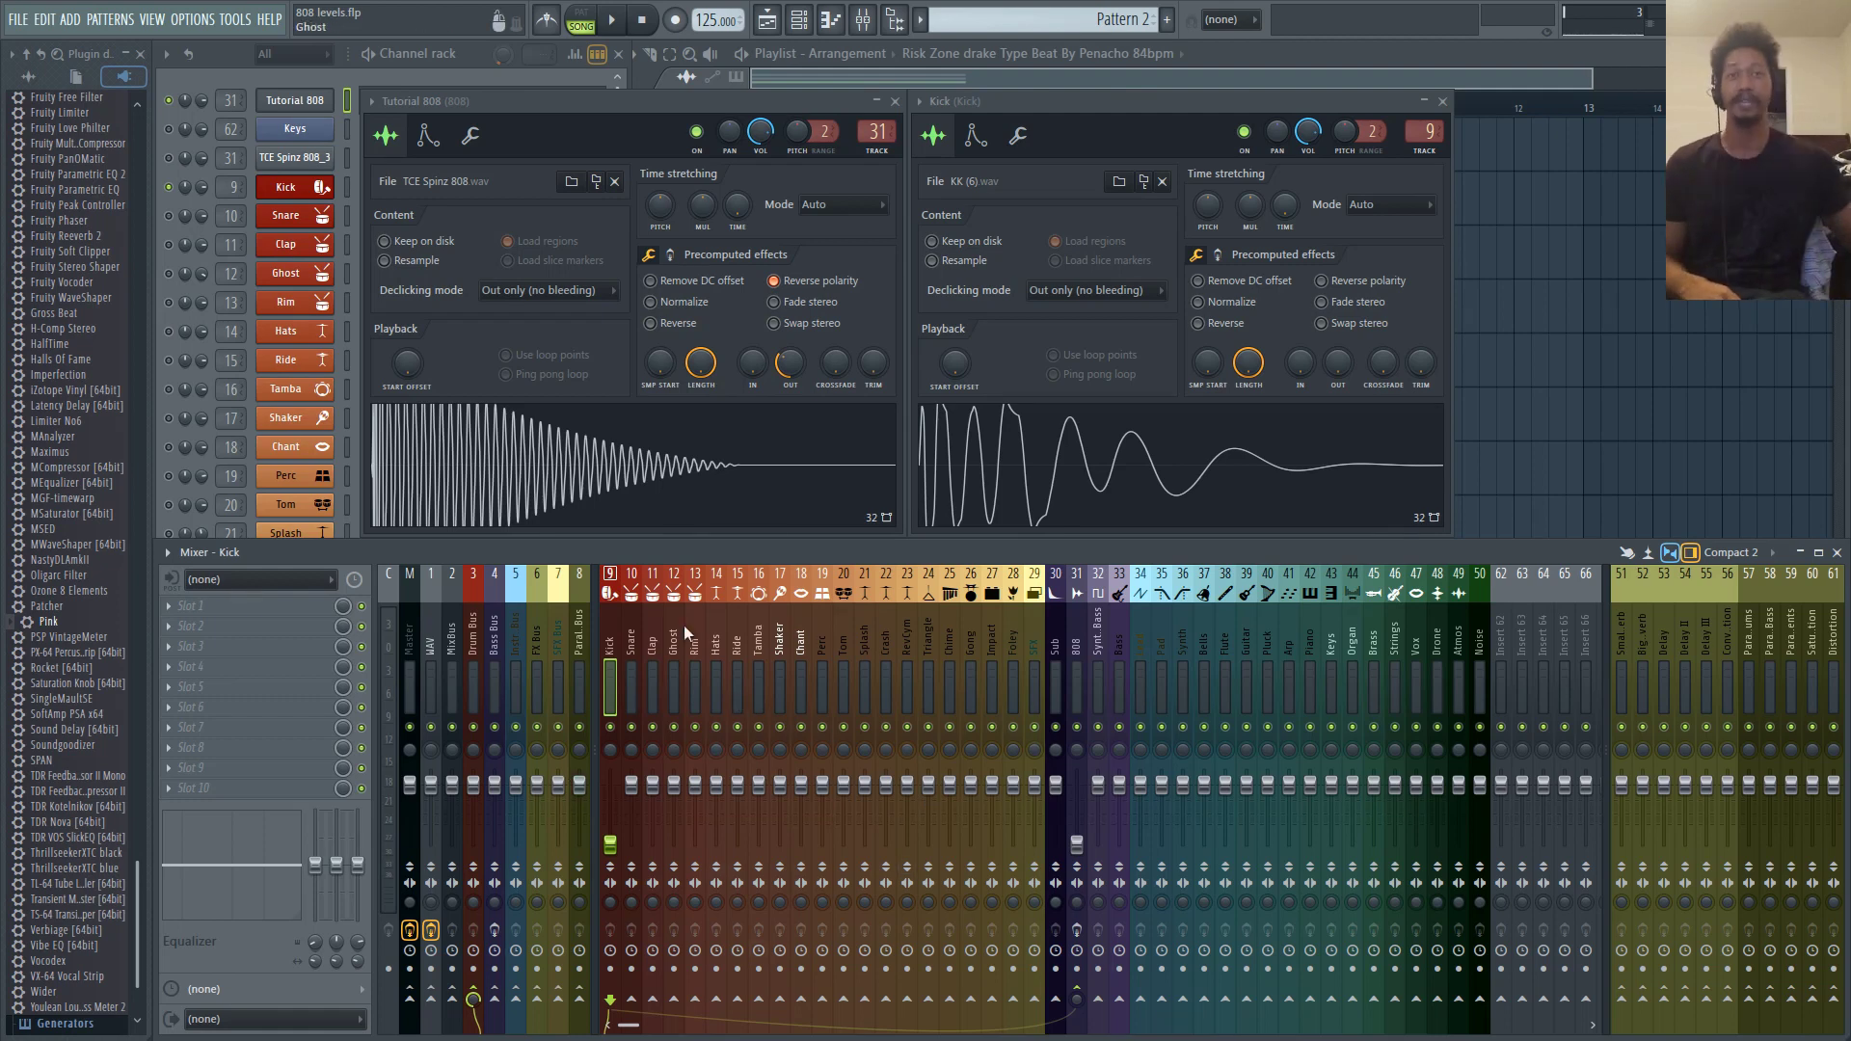
Play the pattern and raise the 808 fader to about 60%
{"action": "key", "text": "space"}
{"action": "left_click_drag", "start_coordinate": [1077, 845], "coordinate": [1077, 805]}
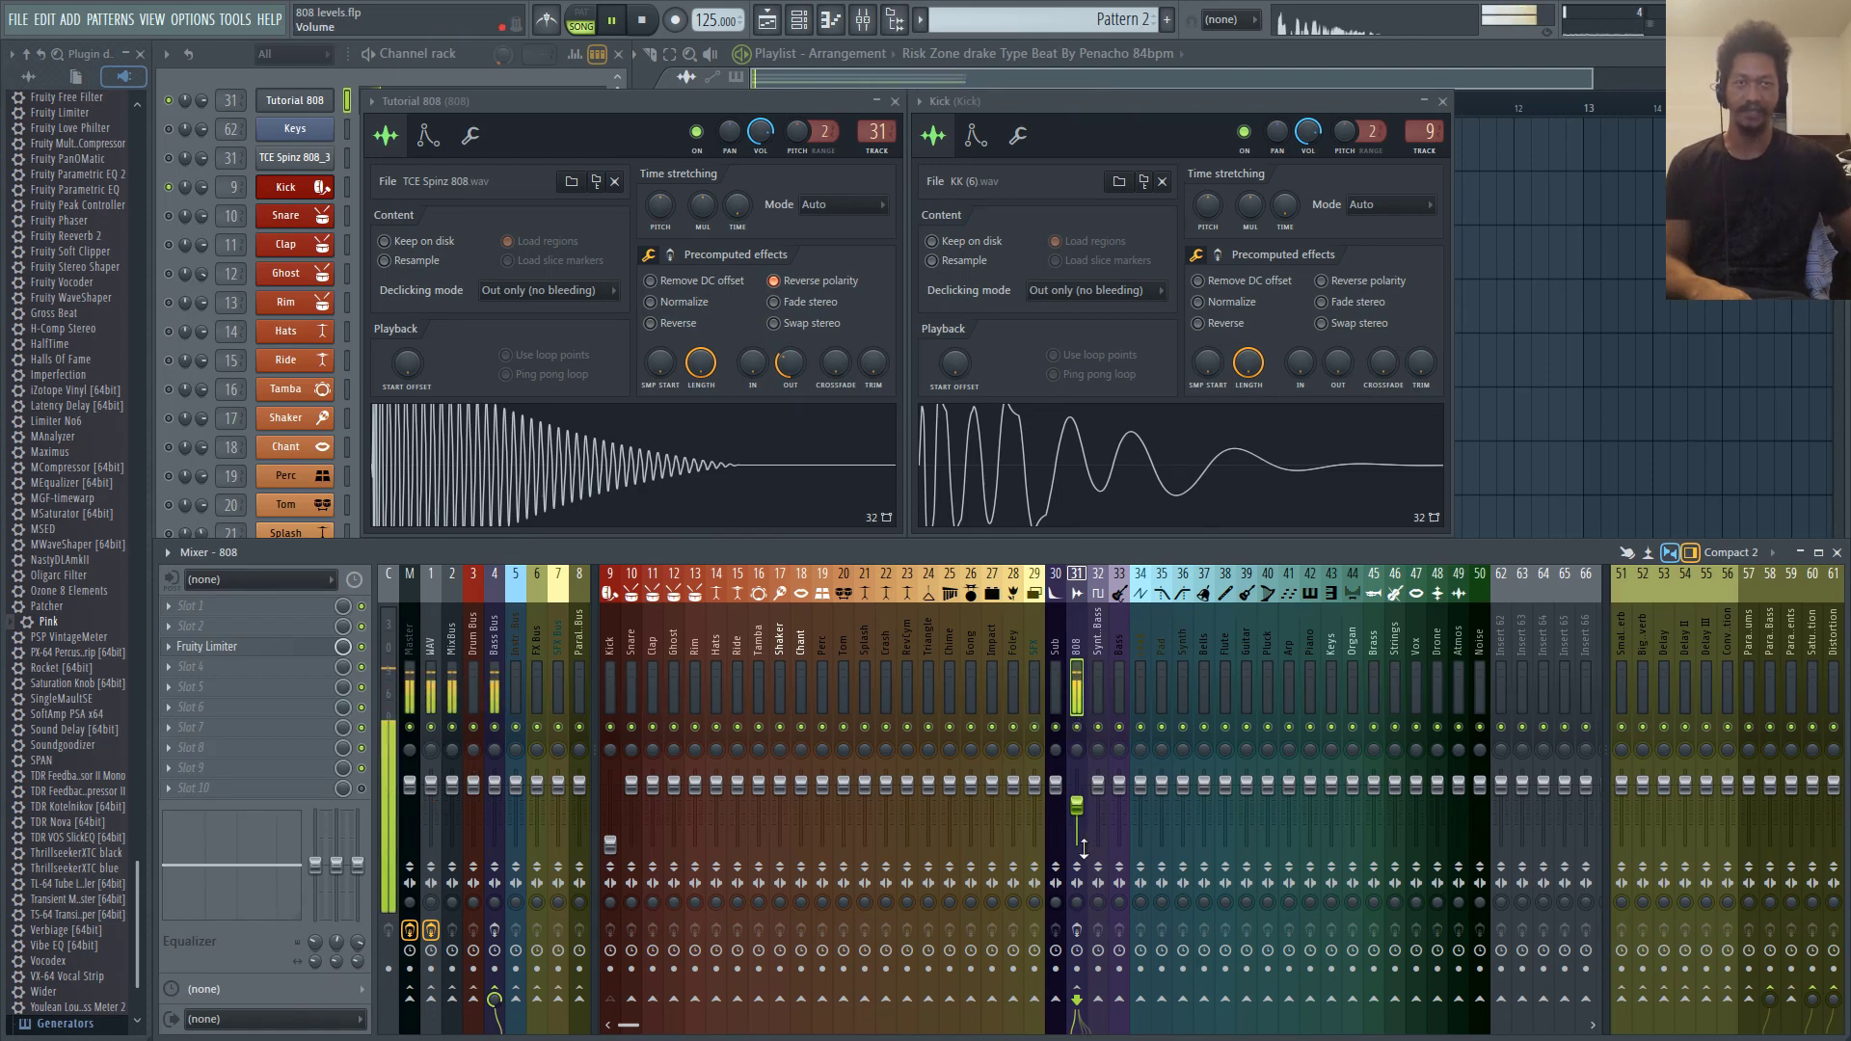
{"action": "left_click_drag", "start_coordinate": [1082, 818], "coordinate": [1082, 822]}
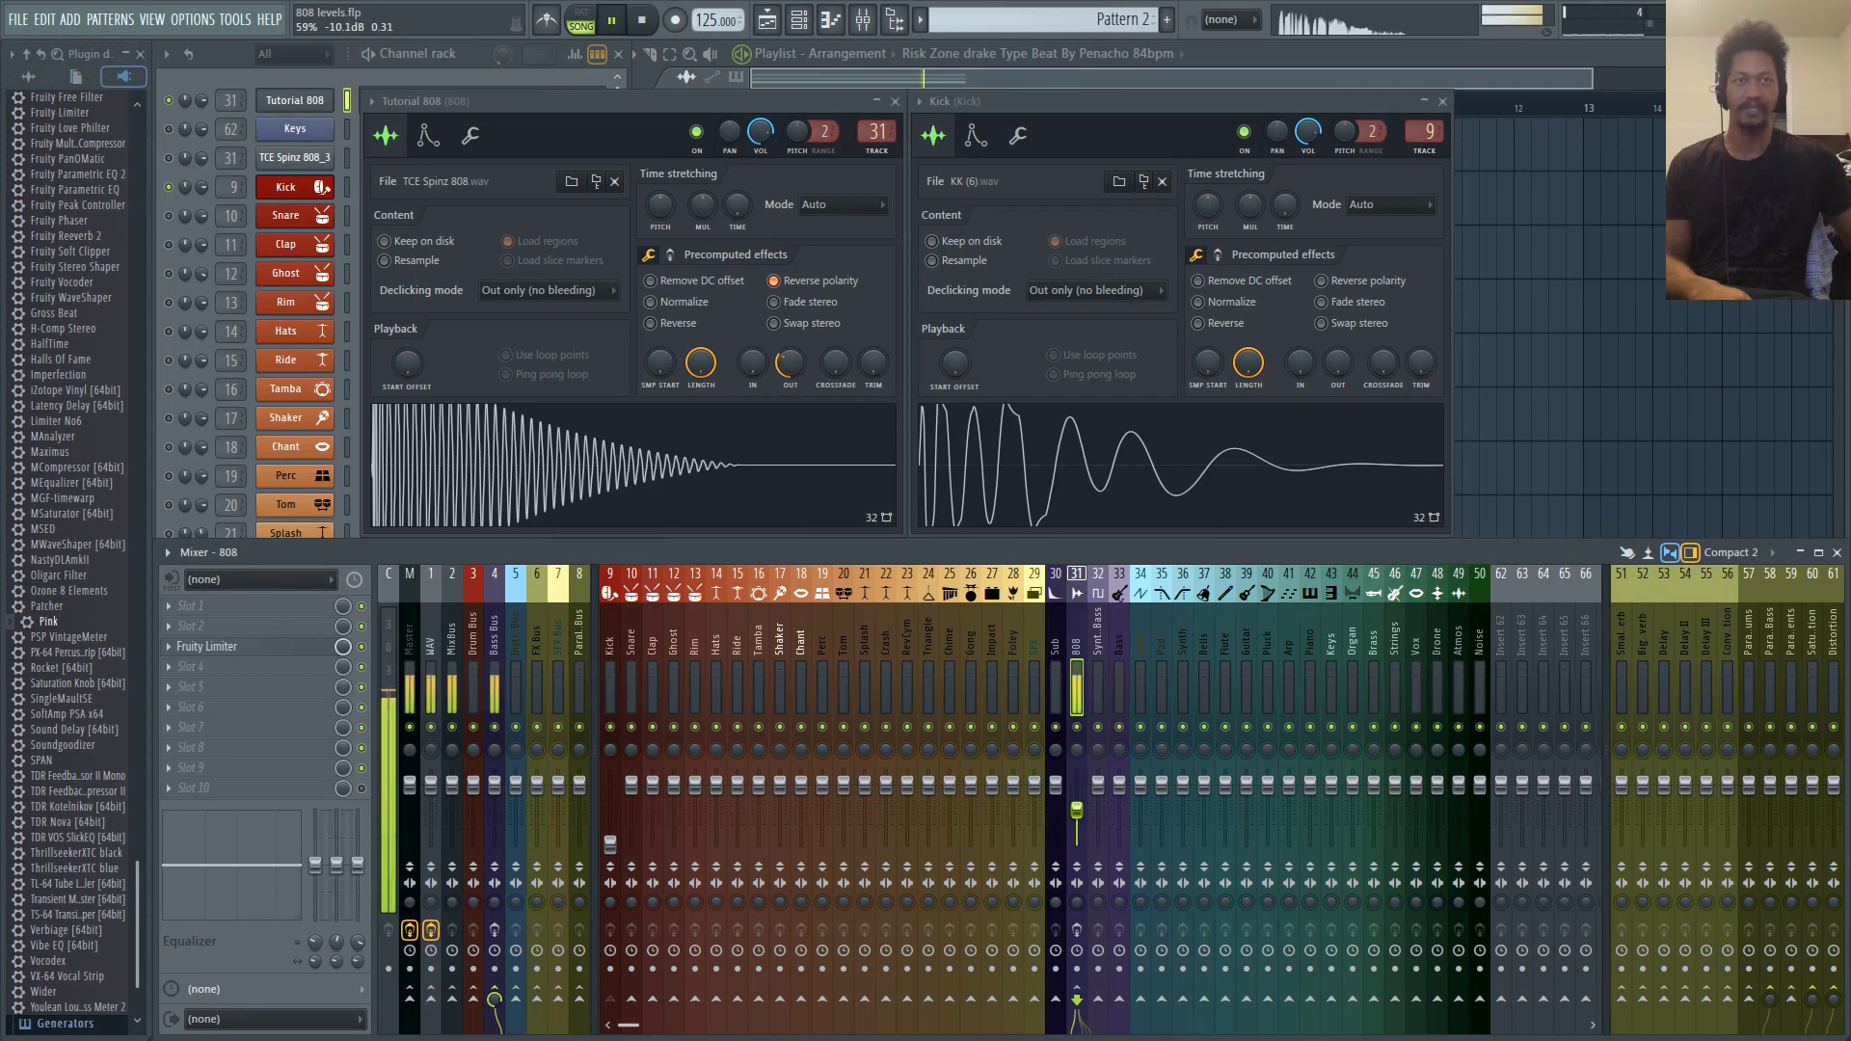
{"action": "left_click_drag", "start_coordinate": [1077, 811], "coordinate": [1077, 808]}
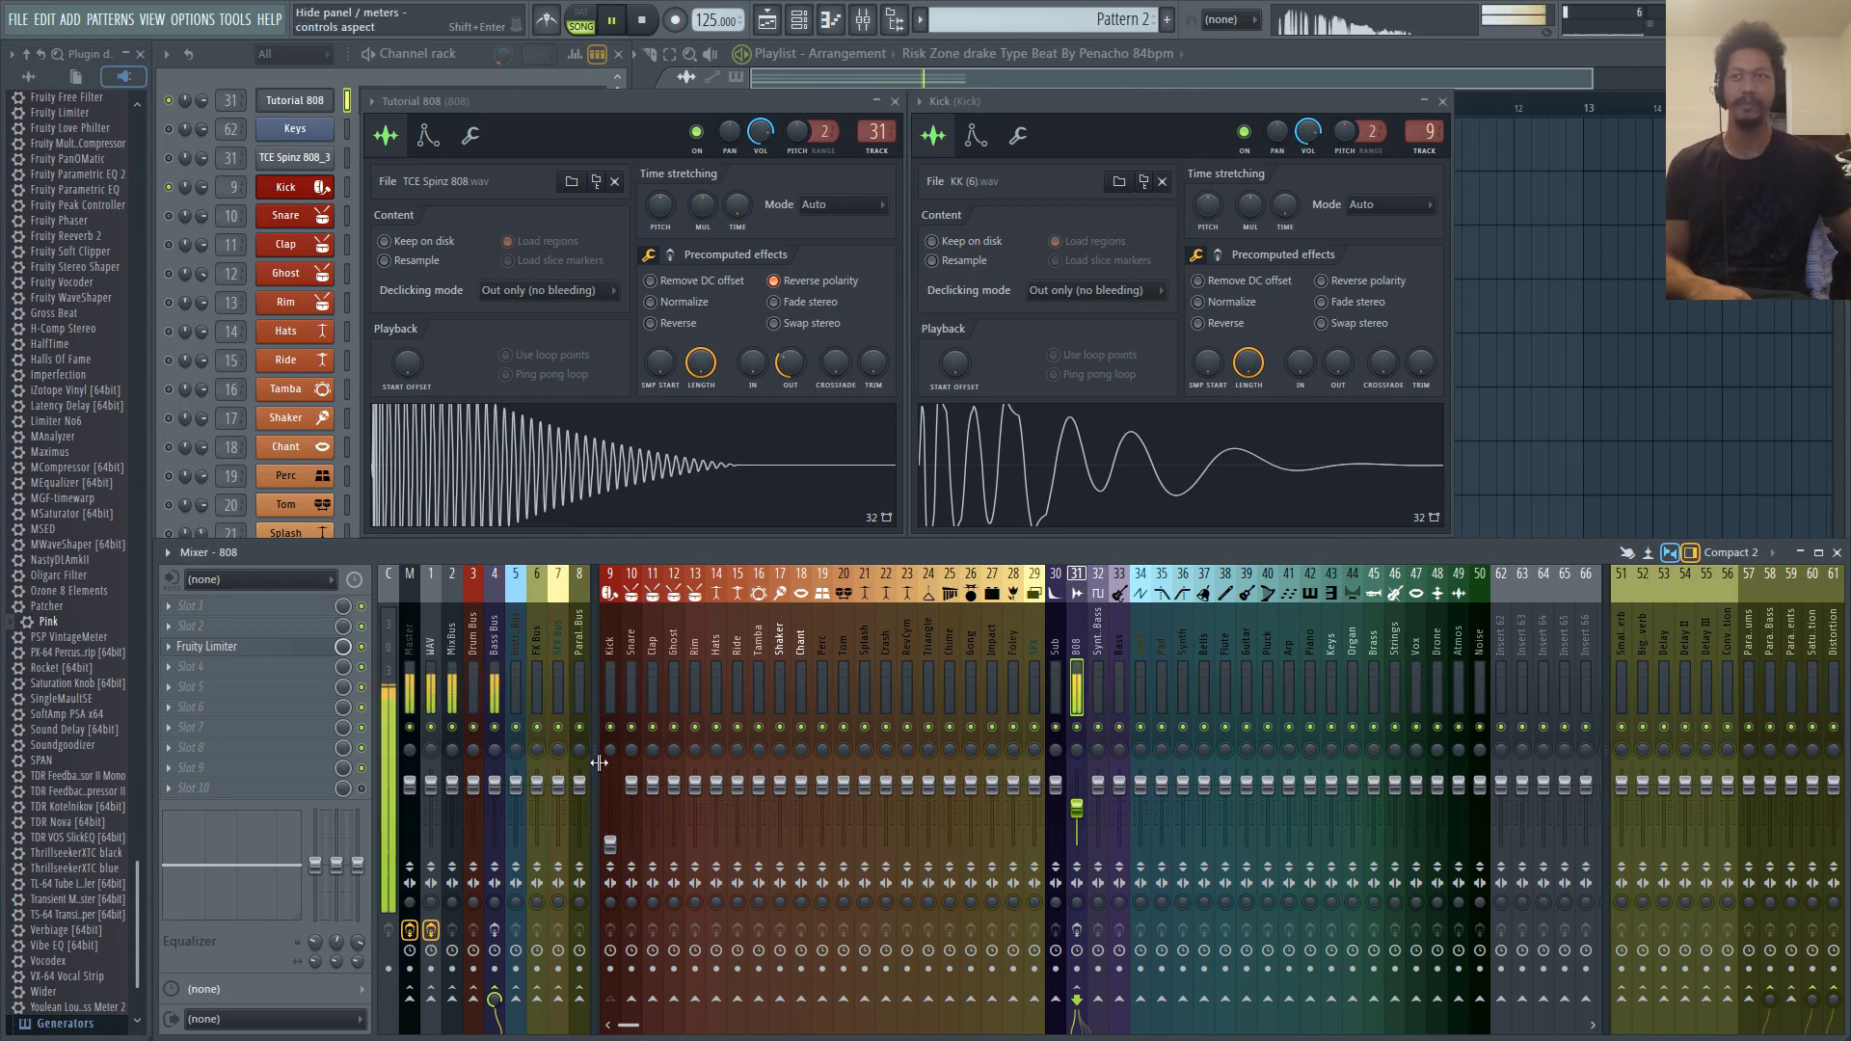
Raise the Kick fader to just below the default level of the neighbouring drum tracks
{"action": "left_click", "coordinate": [610, 845]}
{"action": "left_click_drag", "start_coordinate": [610, 845], "coordinate": [611, 802]}
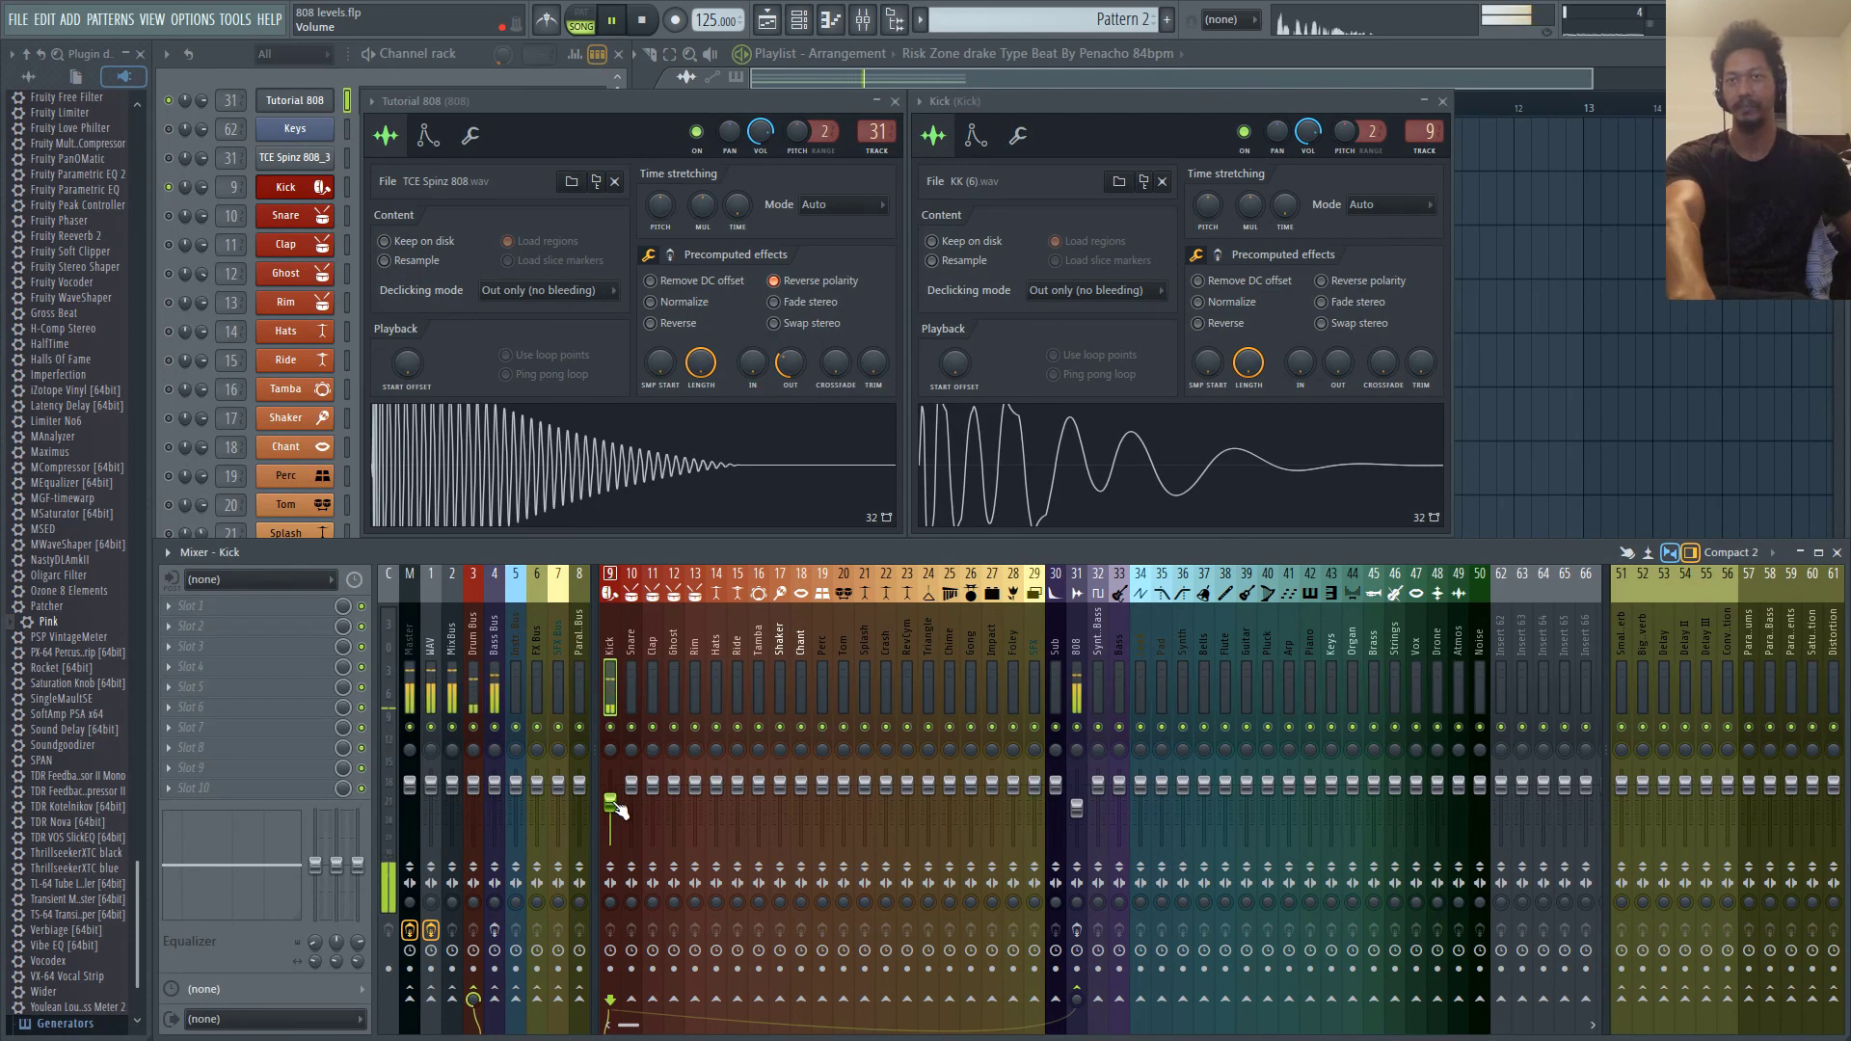
{"action": "left_click_drag", "start_coordinate": [616, 804], "coordinate": [615, 790]}
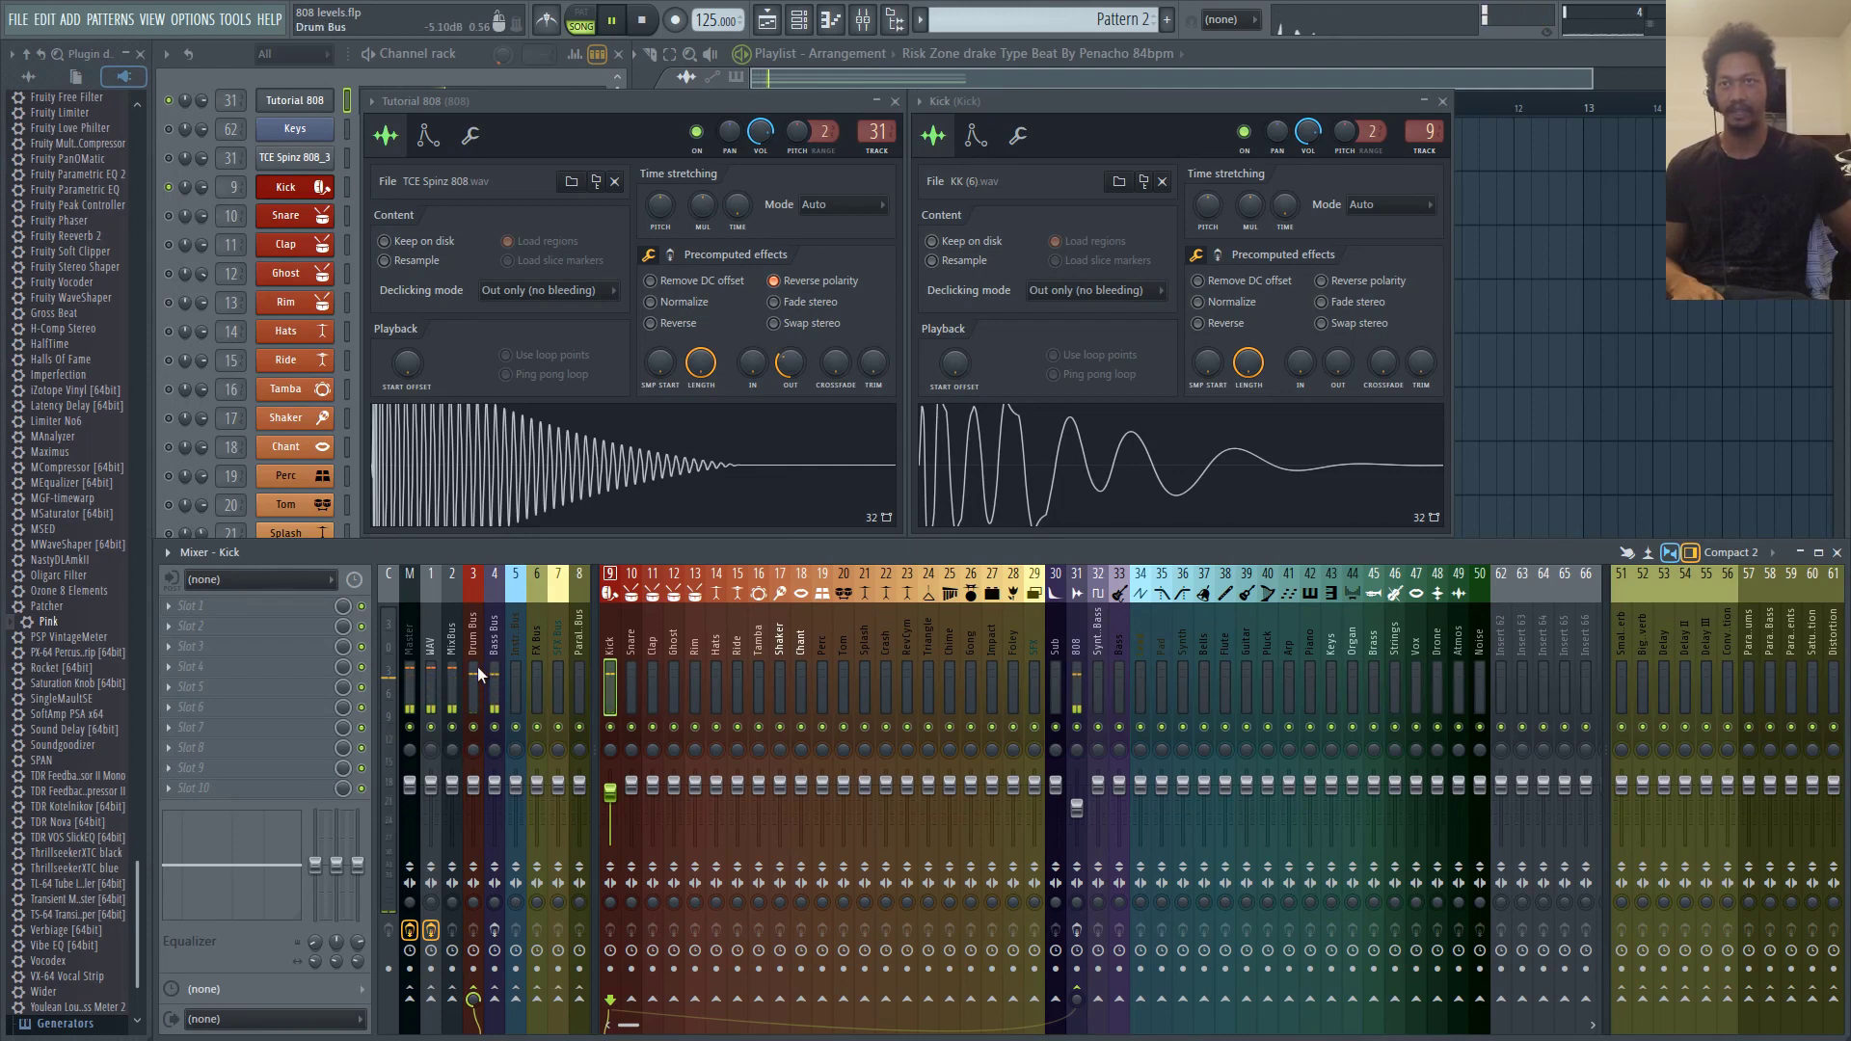
Compare the peak levels of the Drum Bus, Bass Bus and MixBus, enlarging the mixer to read the meters
{"action": "left_click", "coordinate": [473, 633]}
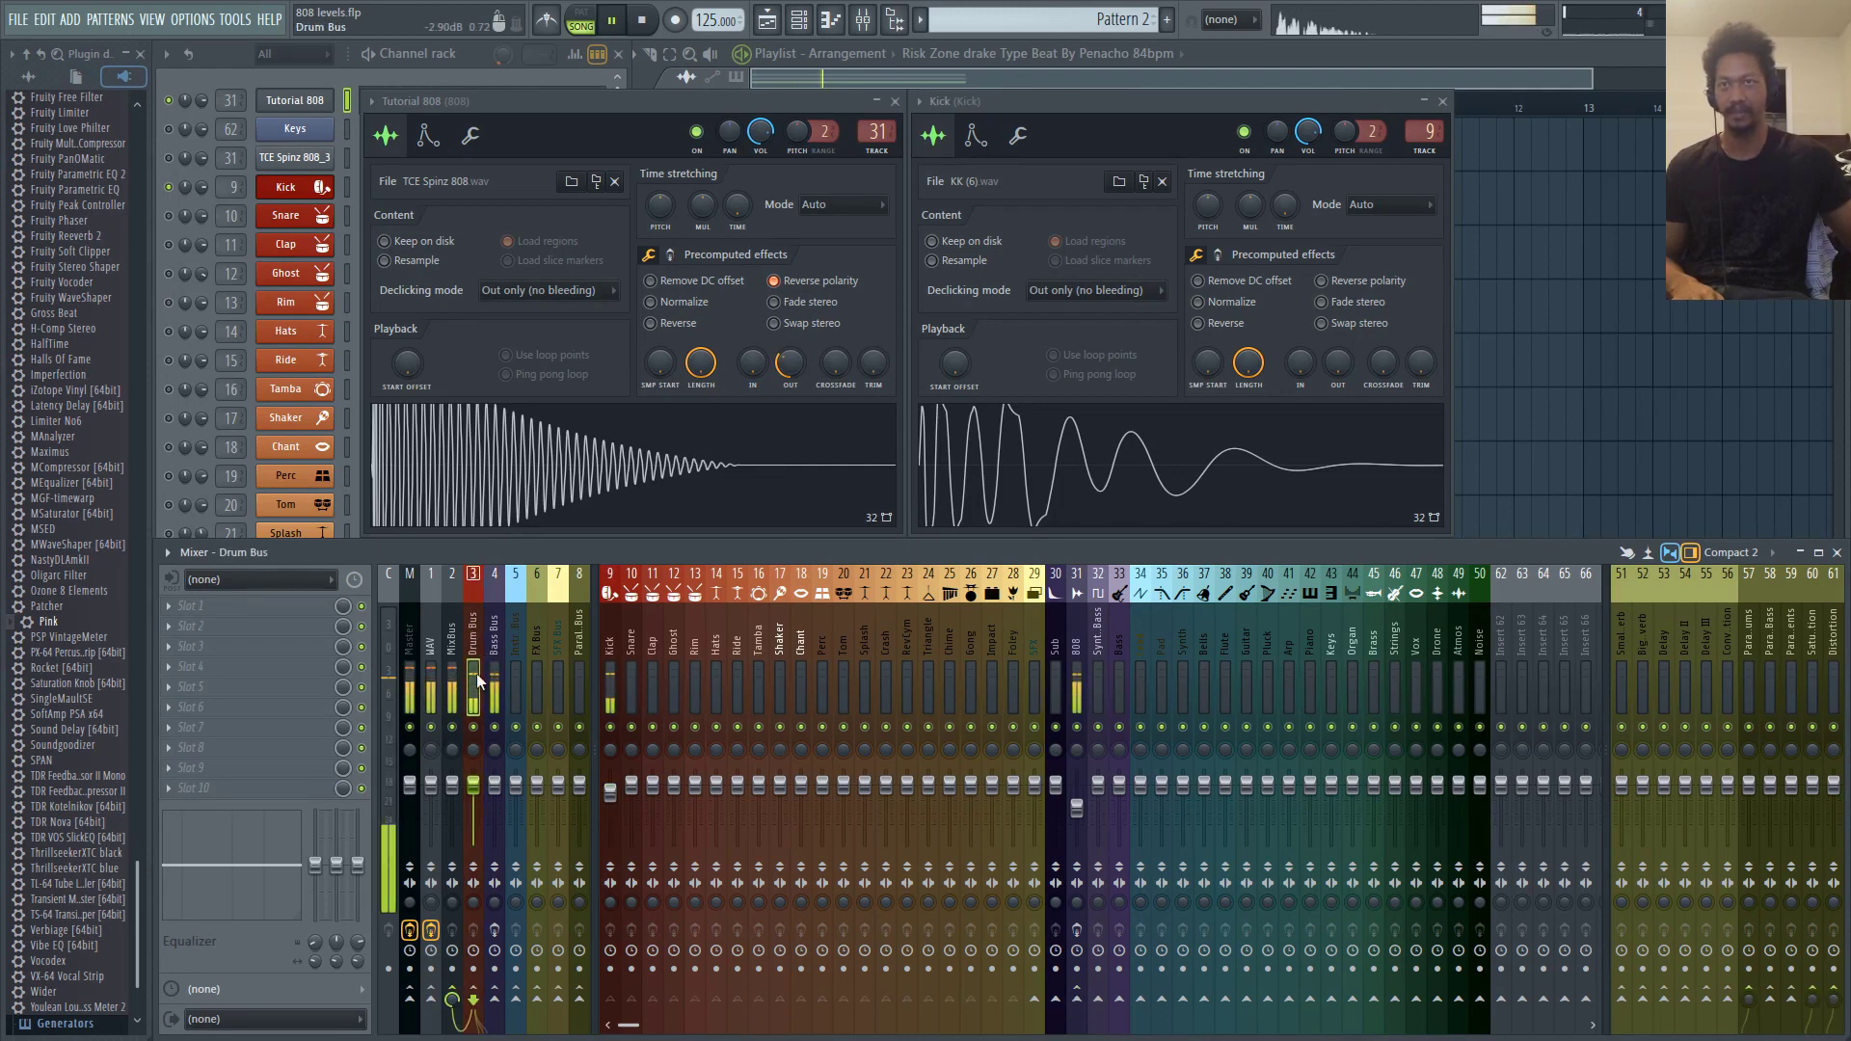
{"action": "left_click", "coordinate": [498, 646]}
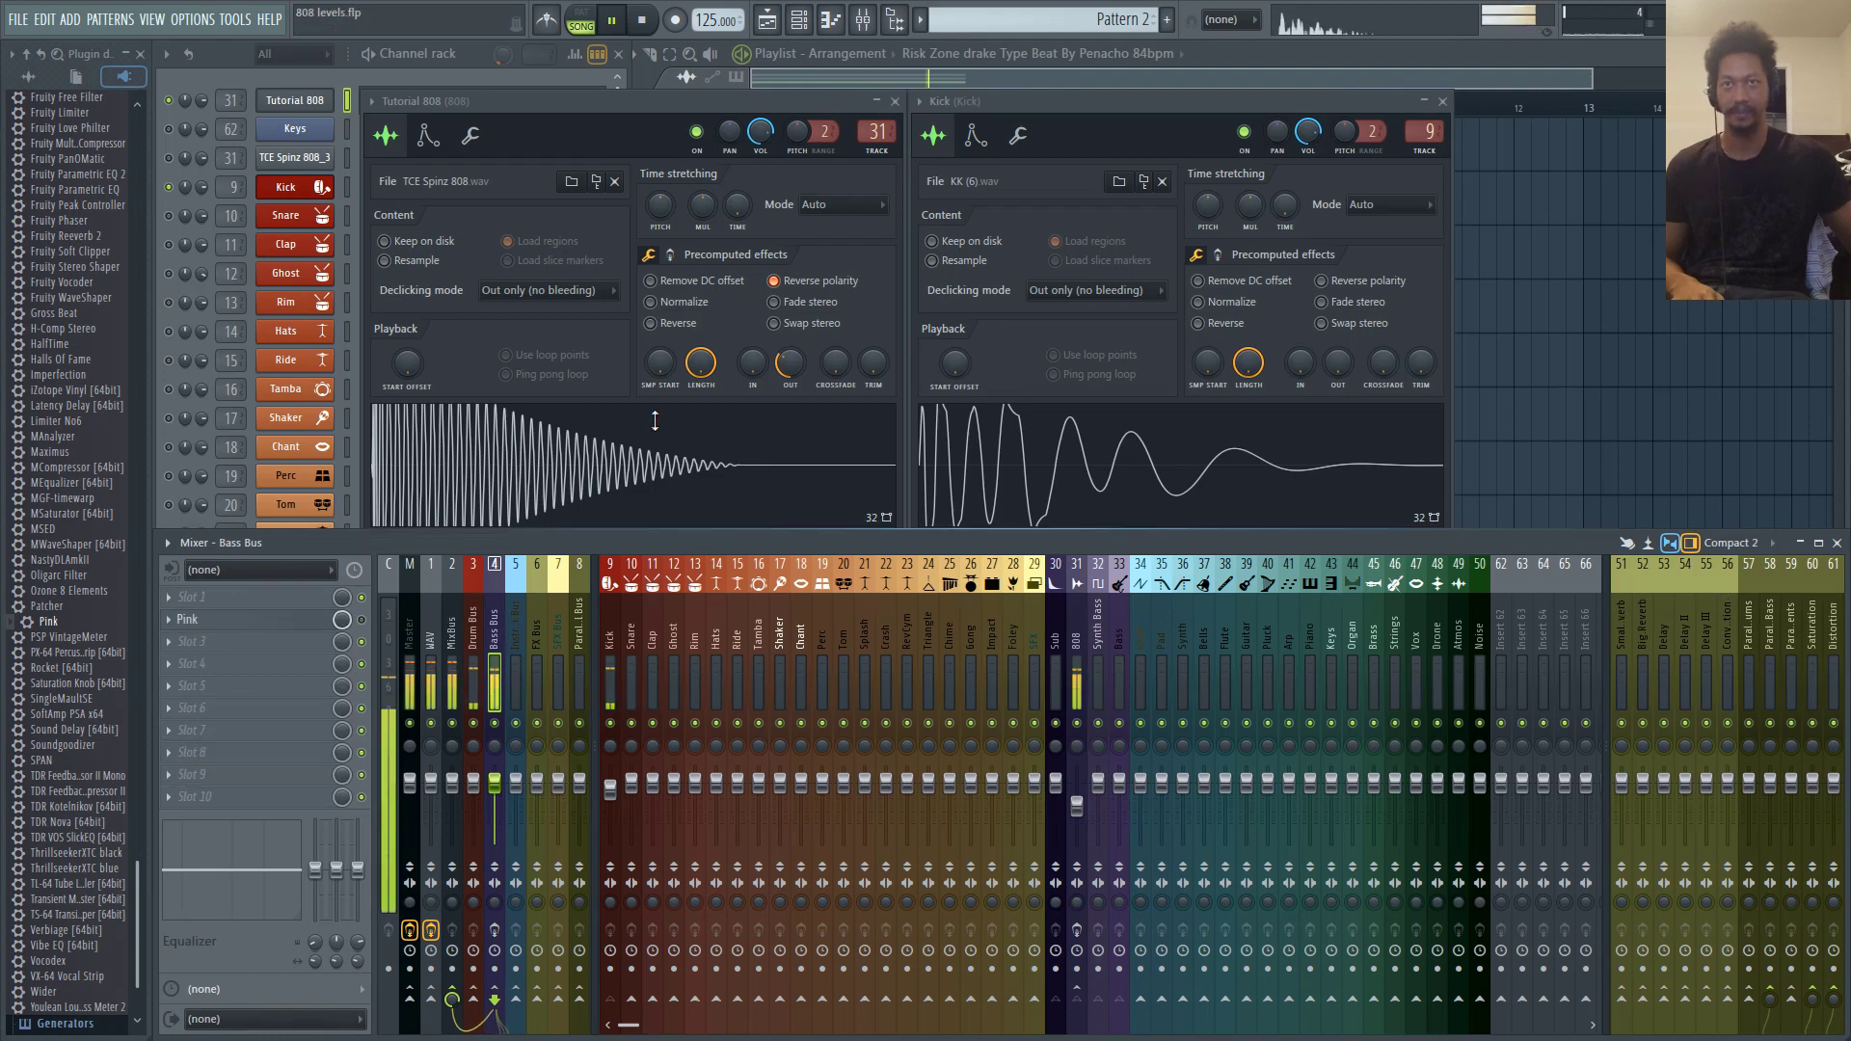
{"action": "left_click_drag", "start_coordinate": [658, 542], "coordinate": [741, 28]}
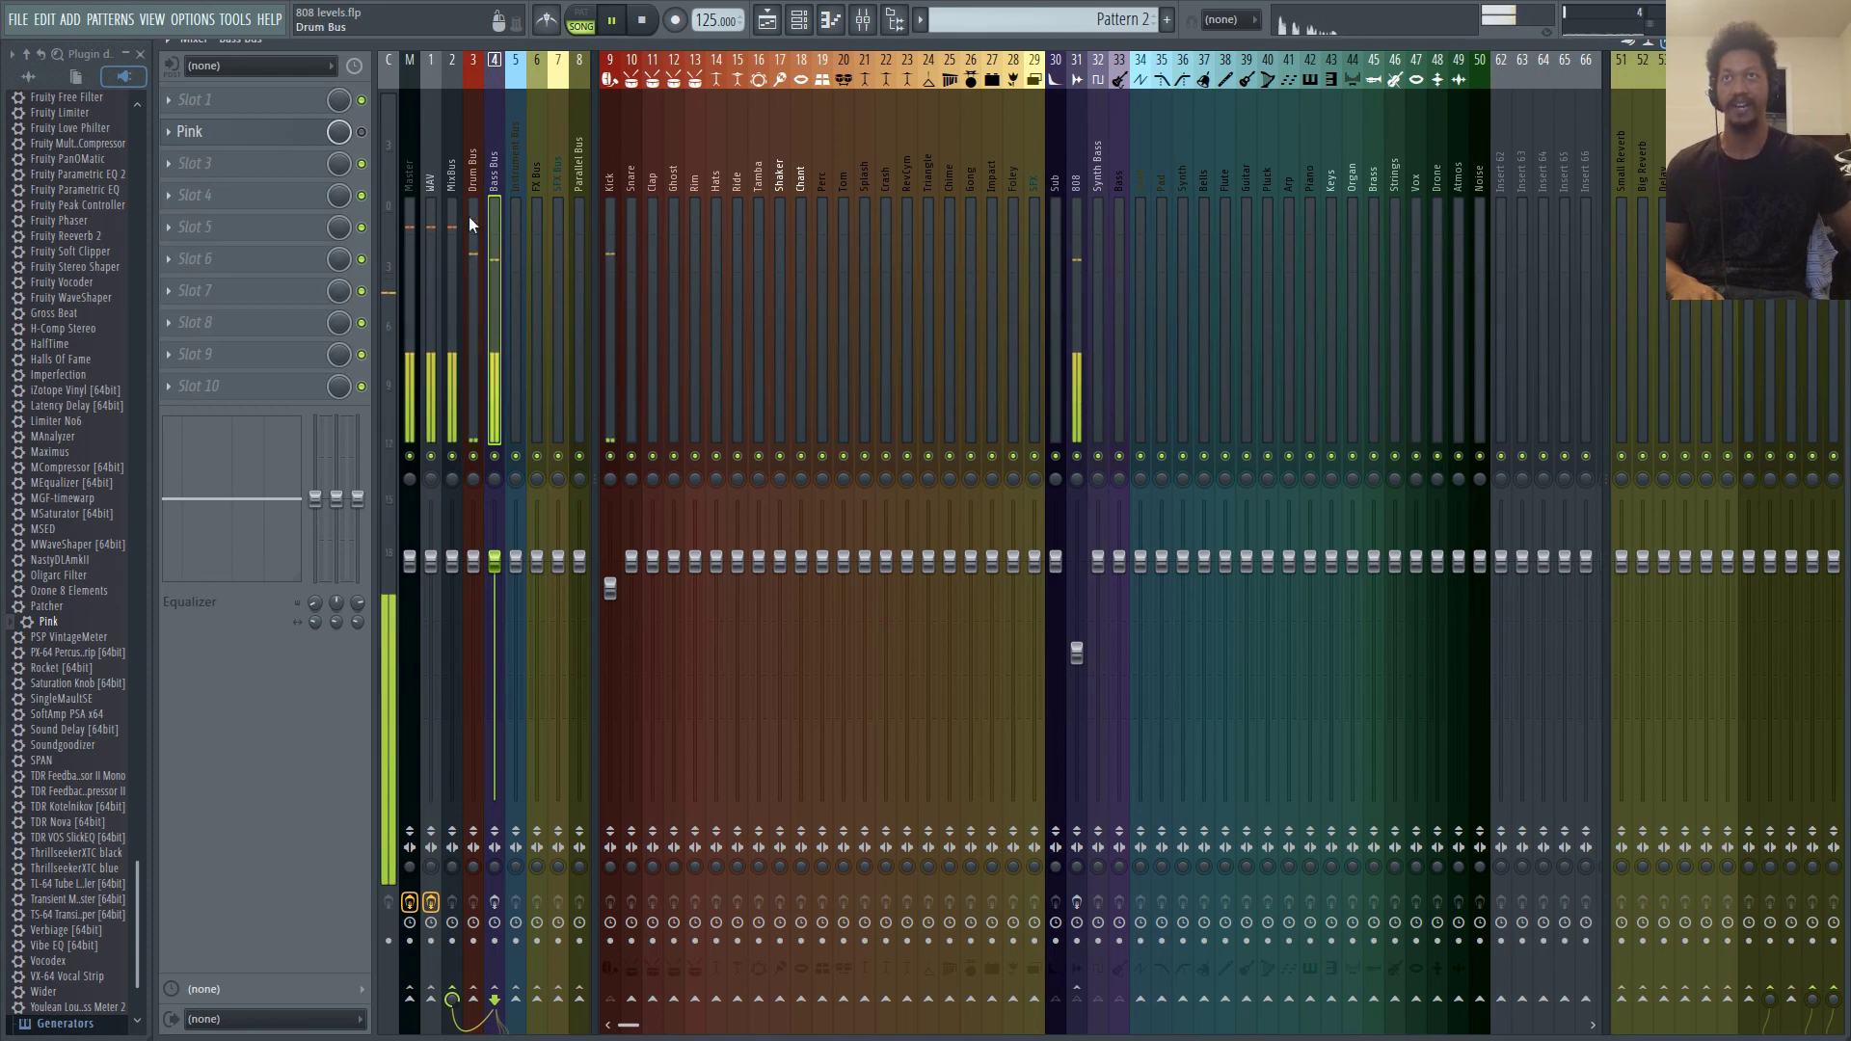
{"action": "left_click", "coordinate": [450, 172]}
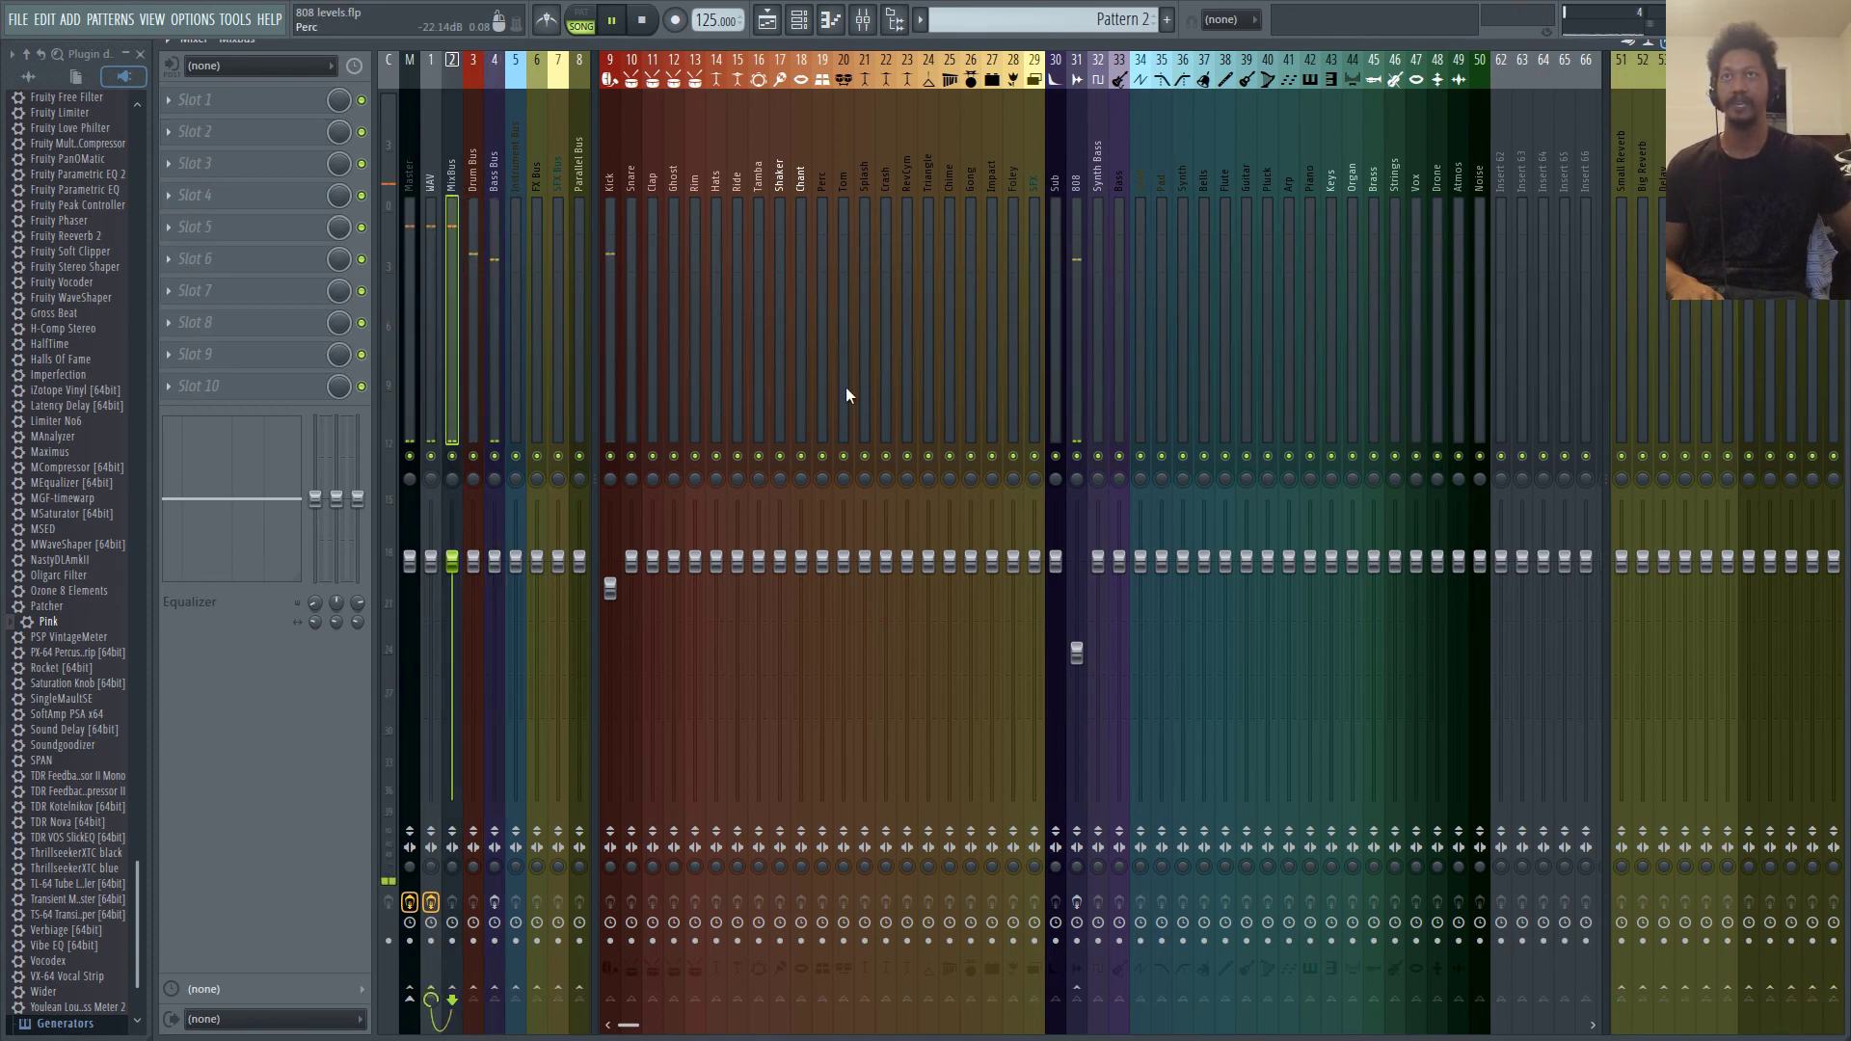
Select the Kick and 808 tracks together and lower both faders slightly in two small moves, keeping their balance
{"action": "left_click", "coordinate": [606, 169]}
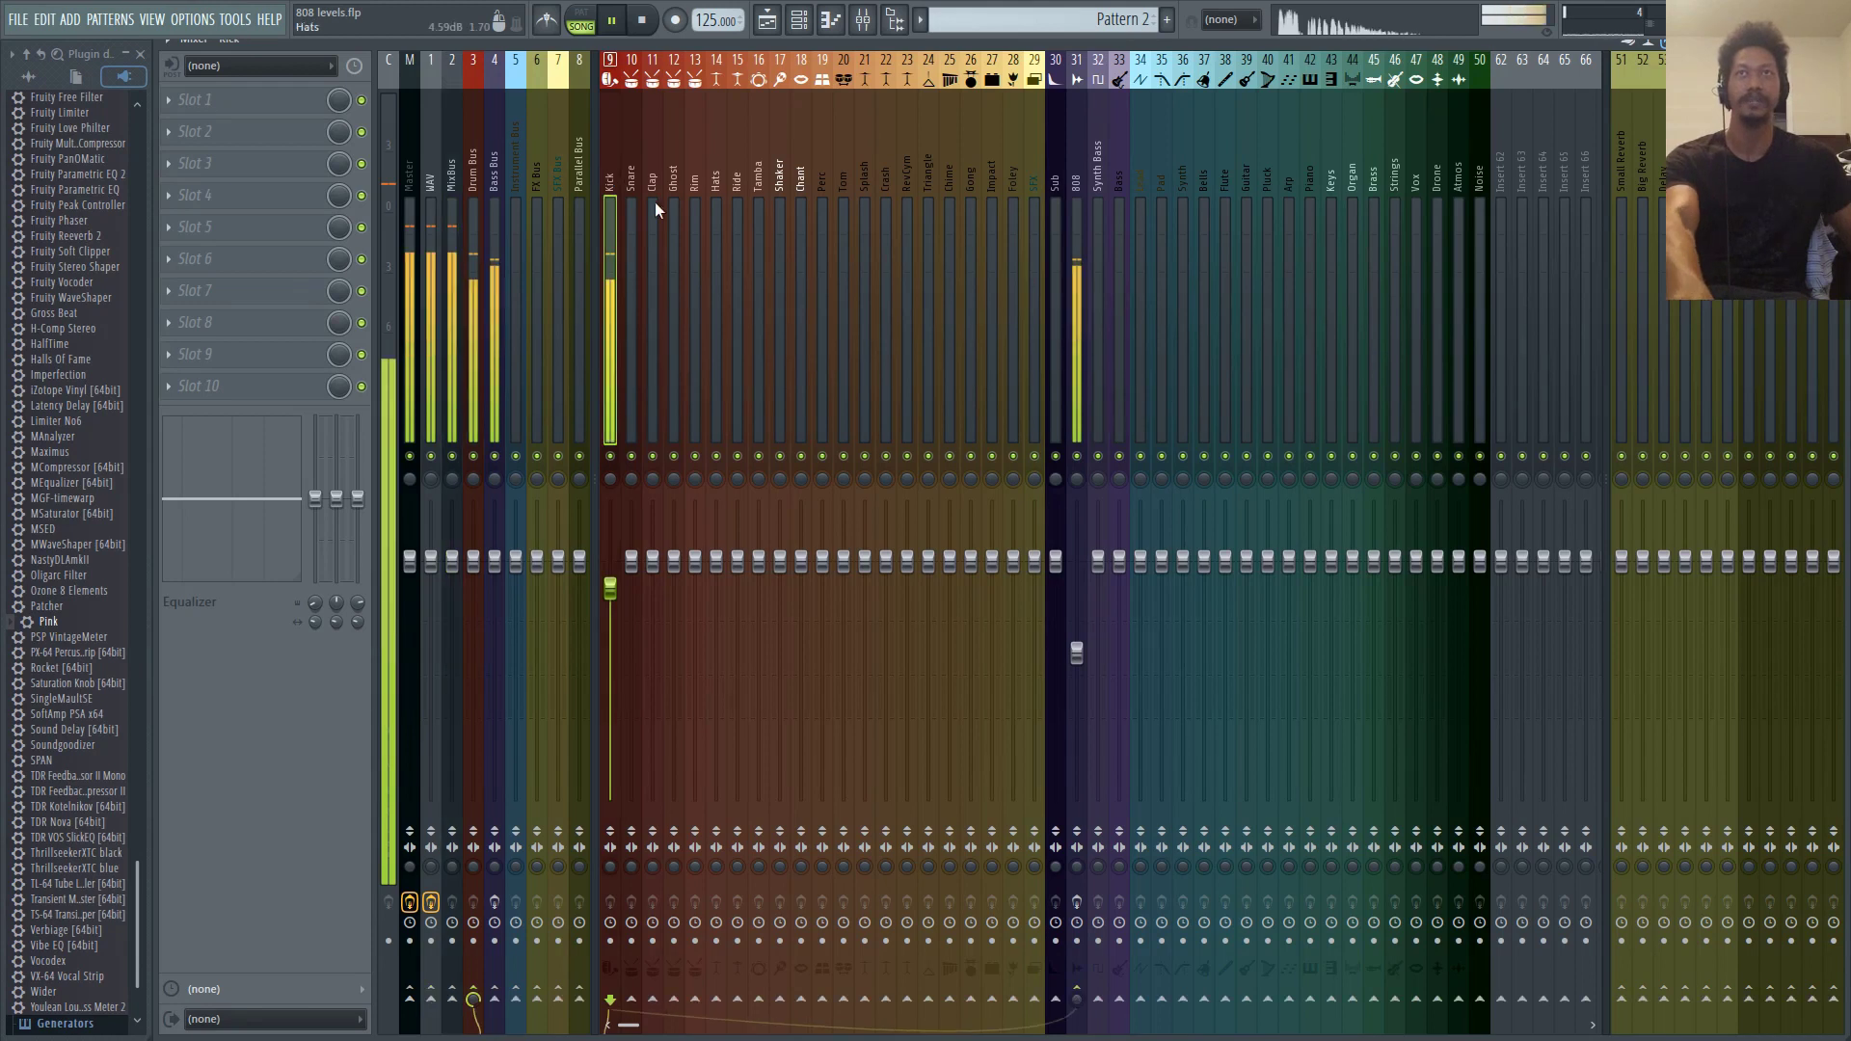
{"action": "left_click", "coordinate": [1077, 164], "text": "ctrl"}
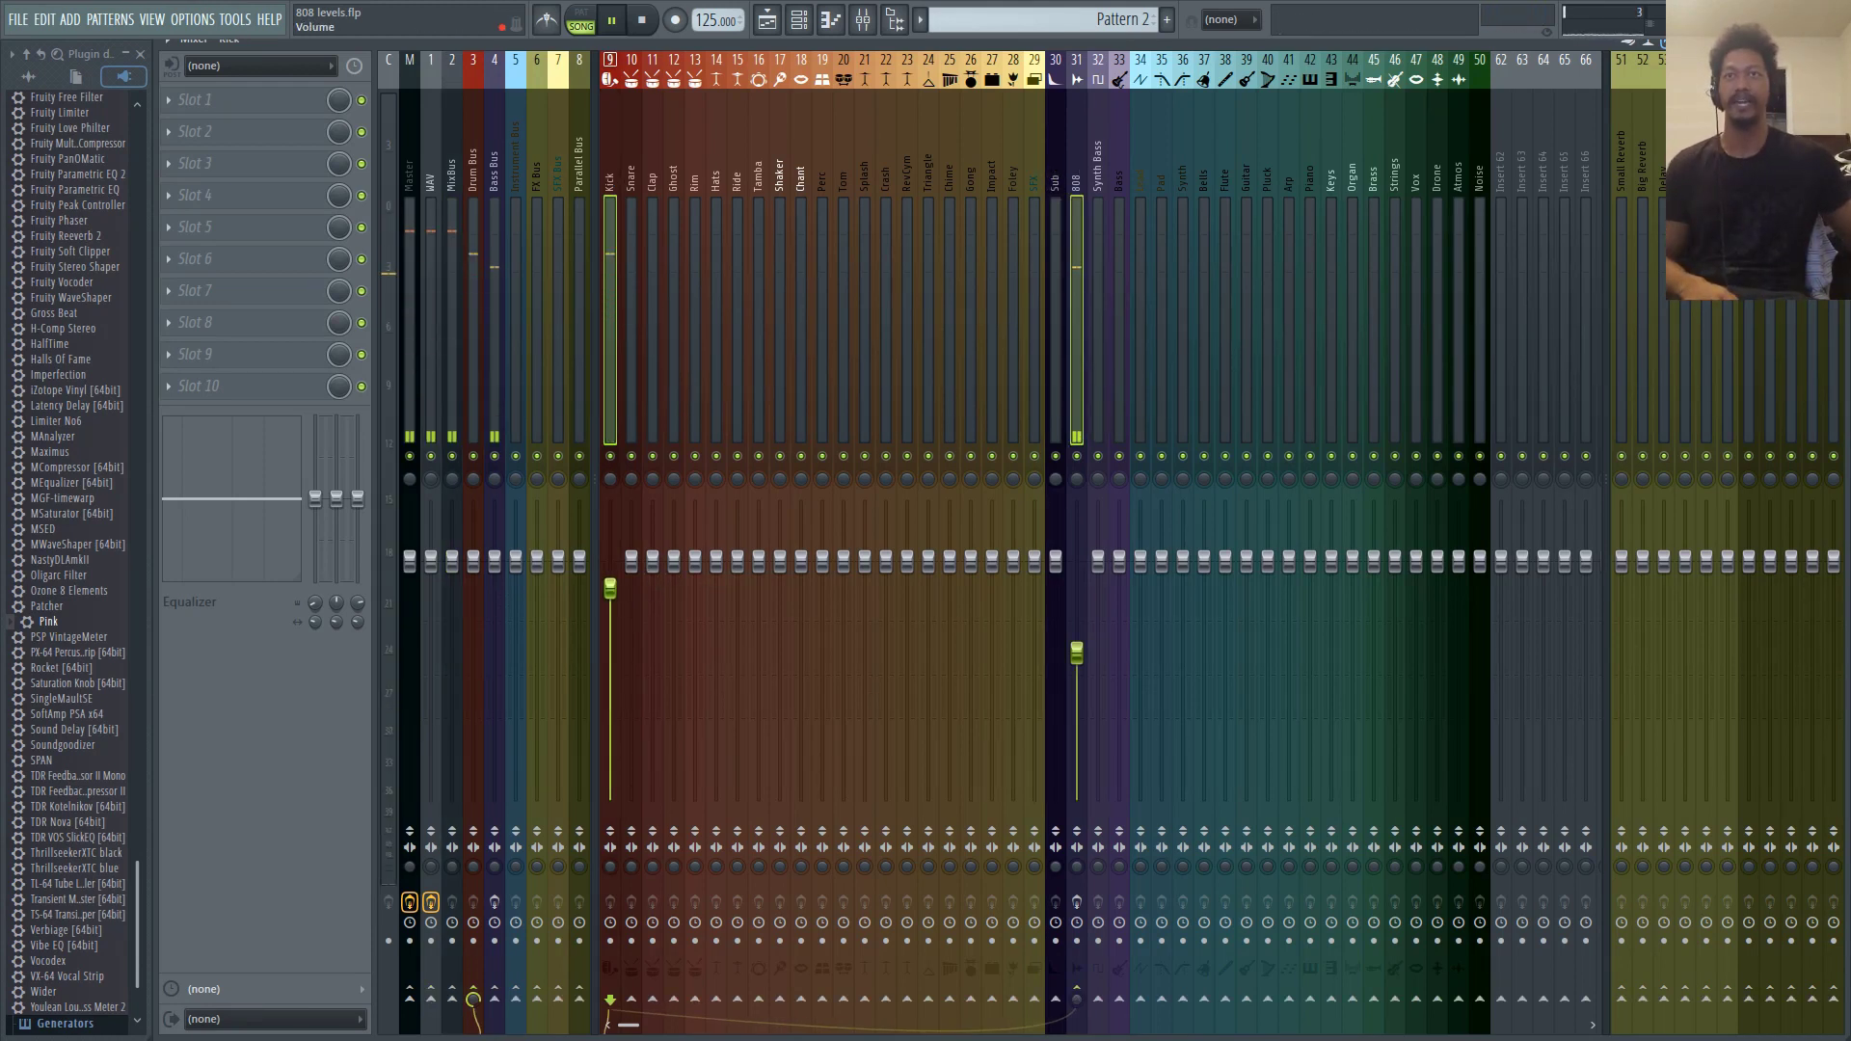
{"action": "left_click_drag", "start_coordinate": [610, 589], "coordinate": [610, 604]}
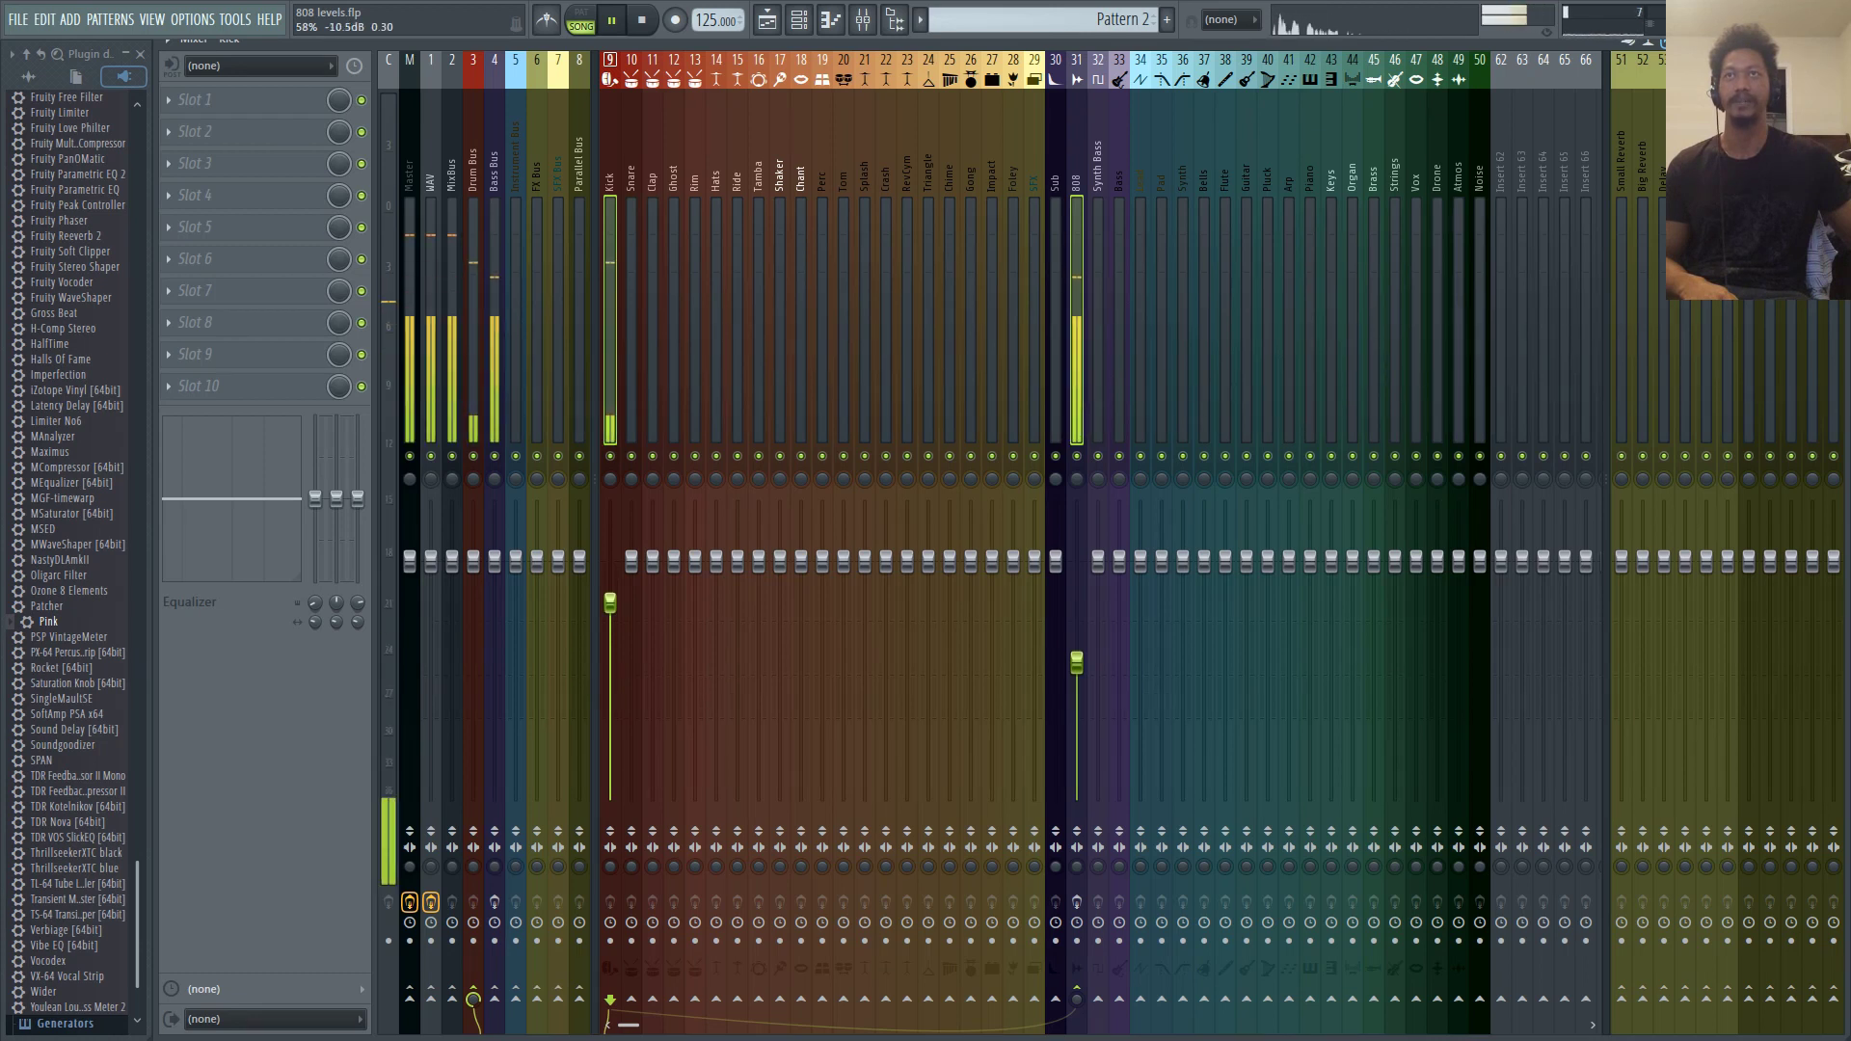
{"action": "left_click_drag", "start_coordinate": [610, 603], "coordinate": [610, 612]}
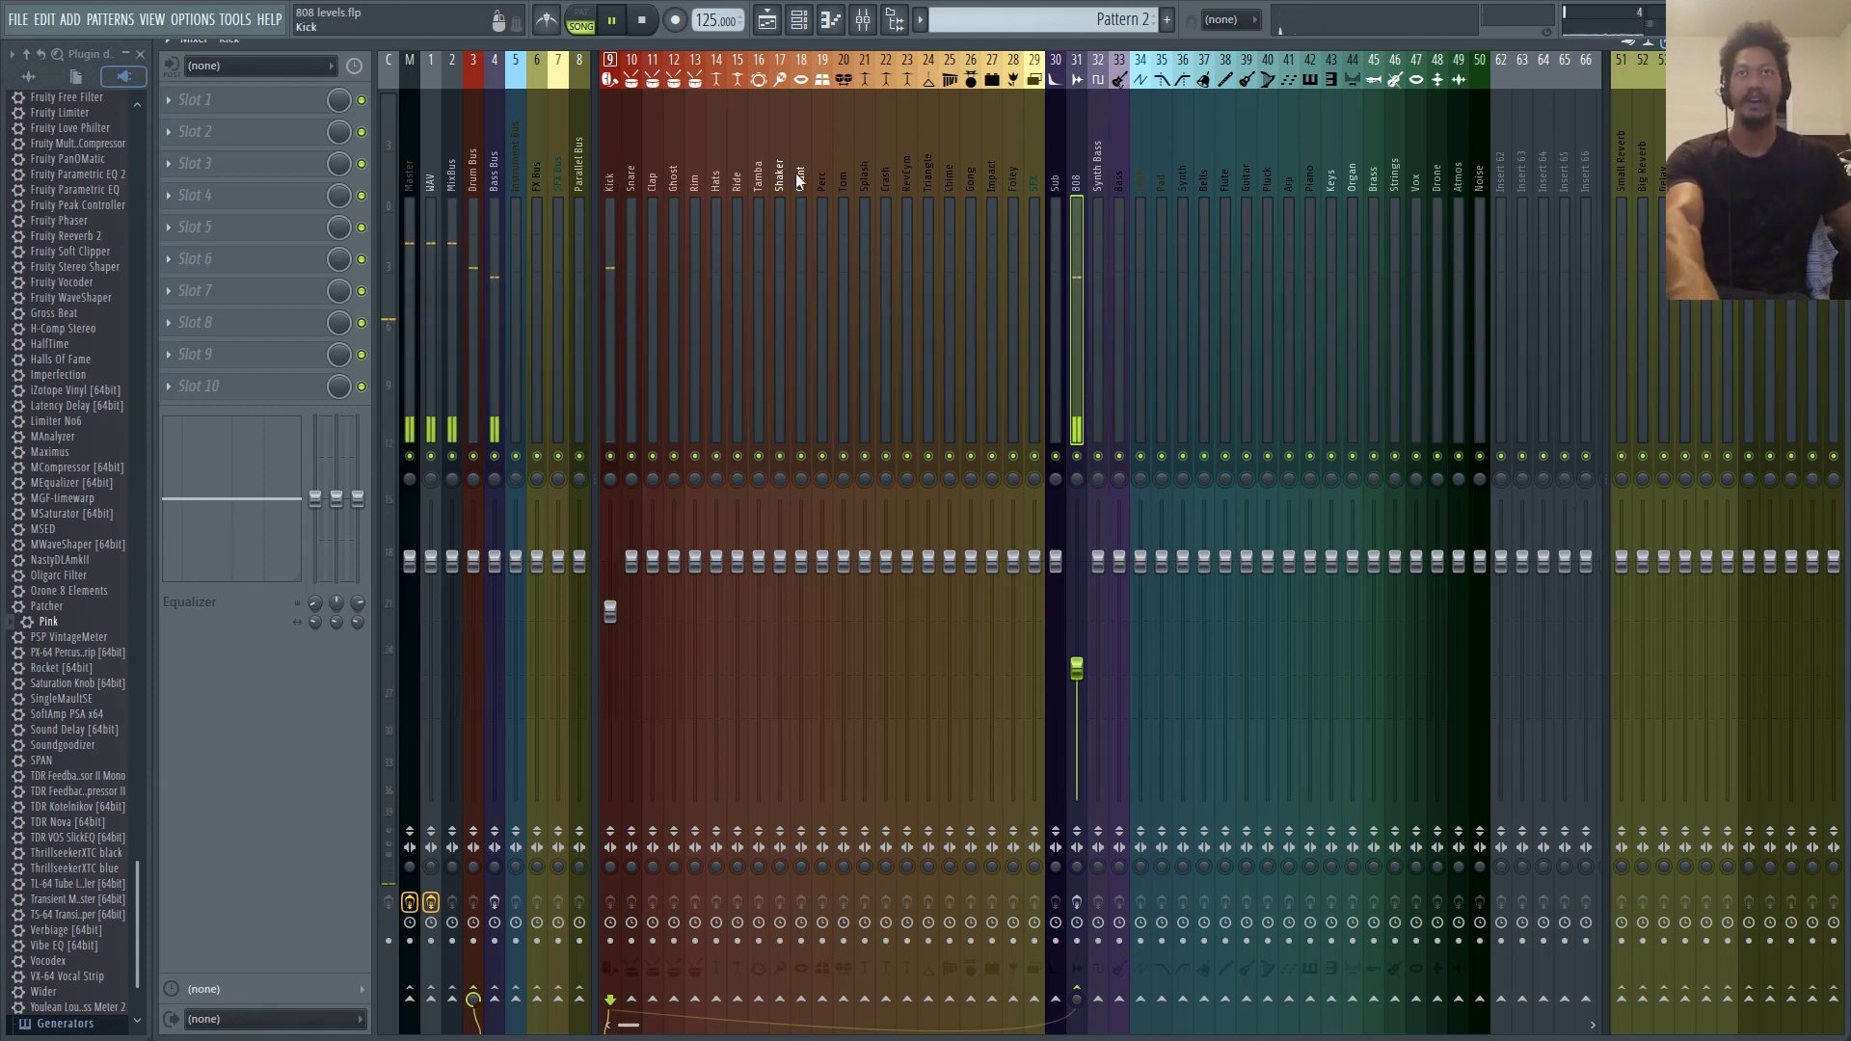
Examine the headroom at the lowered faders by checking the Kick, Drum Bus, Bass Bus, Instrument Bus and MixBus peak meters
{"action": "left_click_drag", "start_coordinate": [609, 178], "coordinate": [1547, 159]}
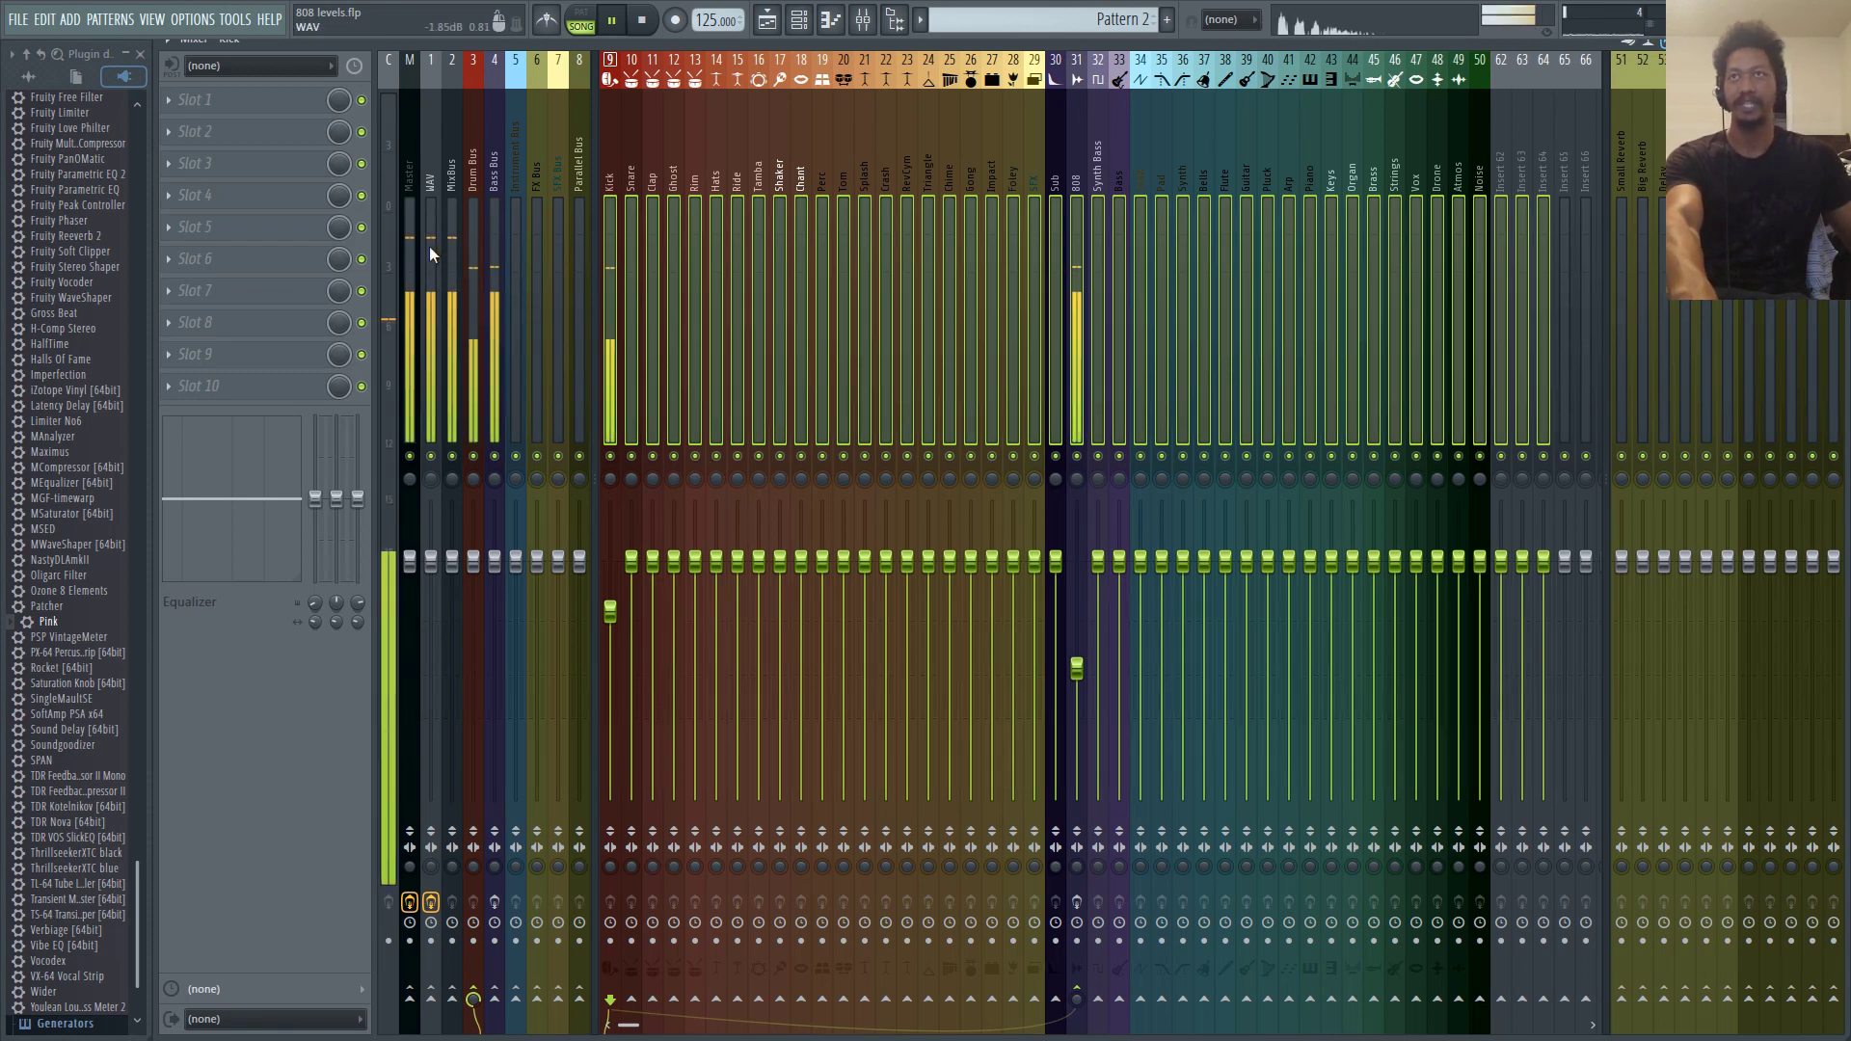
{"action": "left_click", "coordinate": [445, 166]}
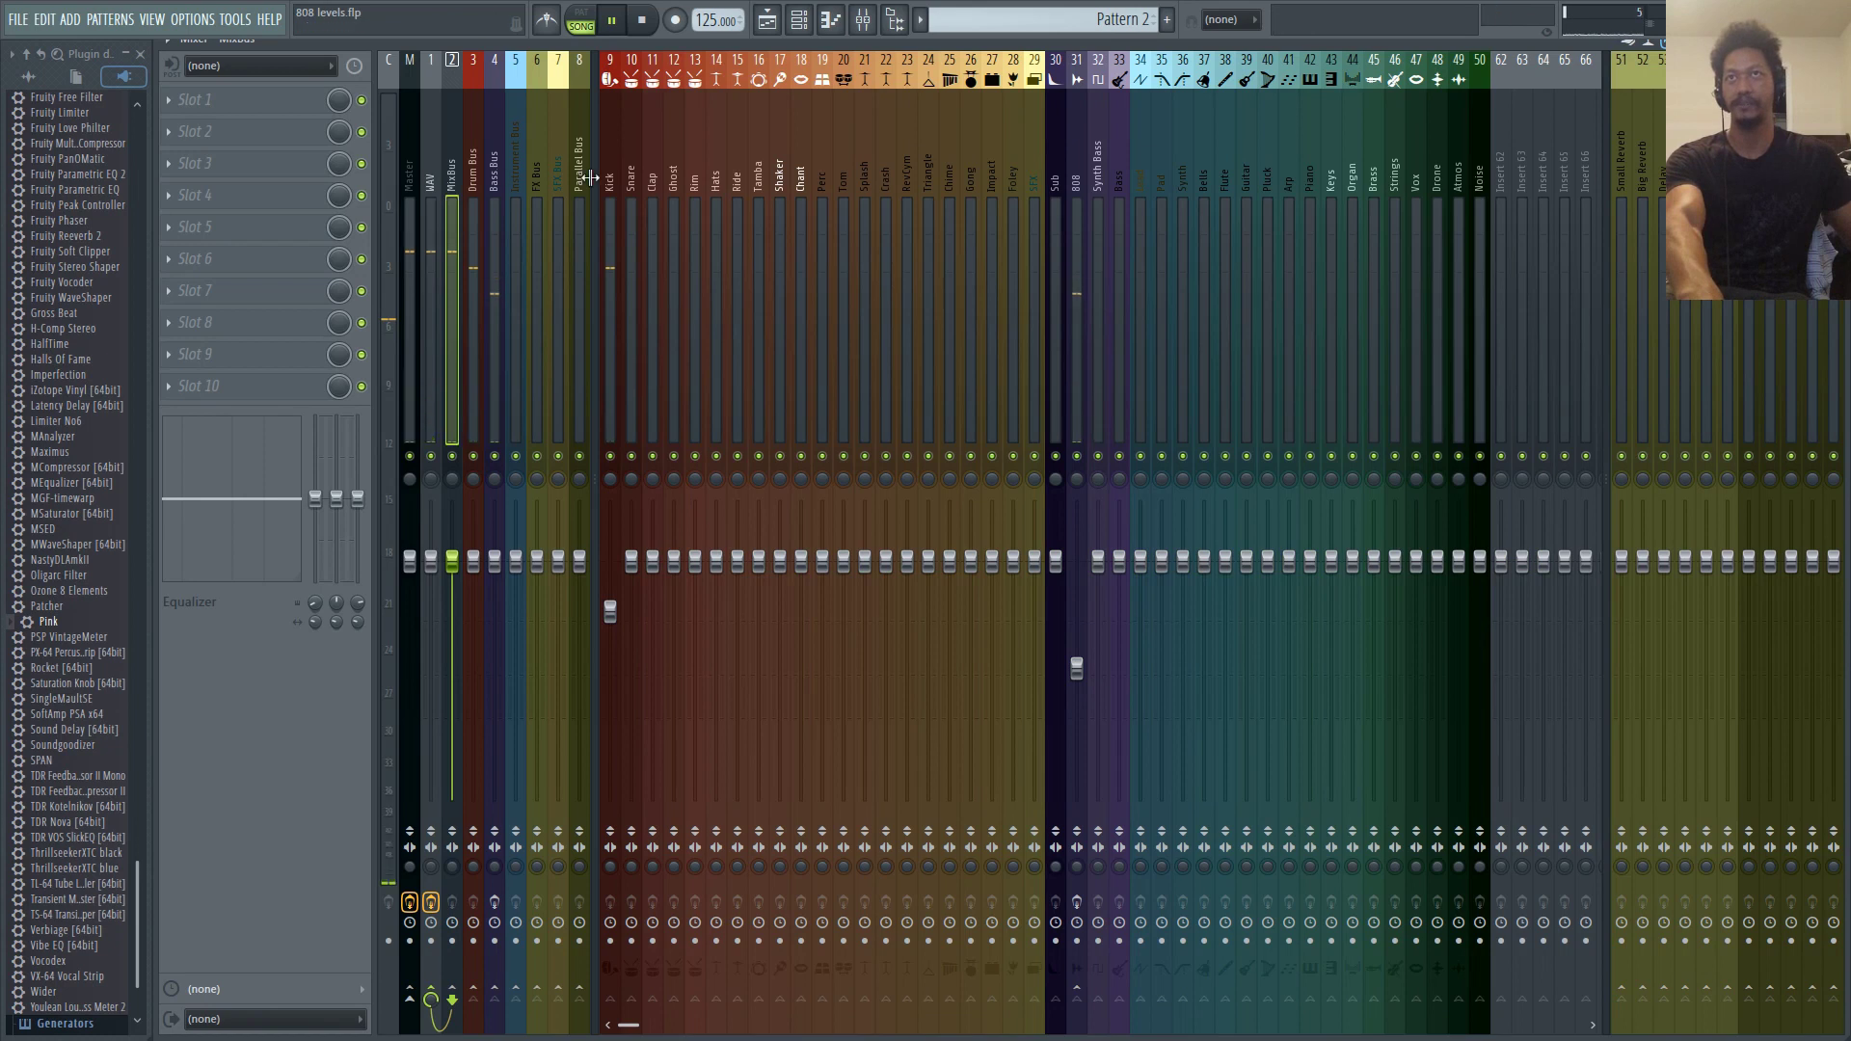
{"action": "left_click", "coordinate": [611, 212]}
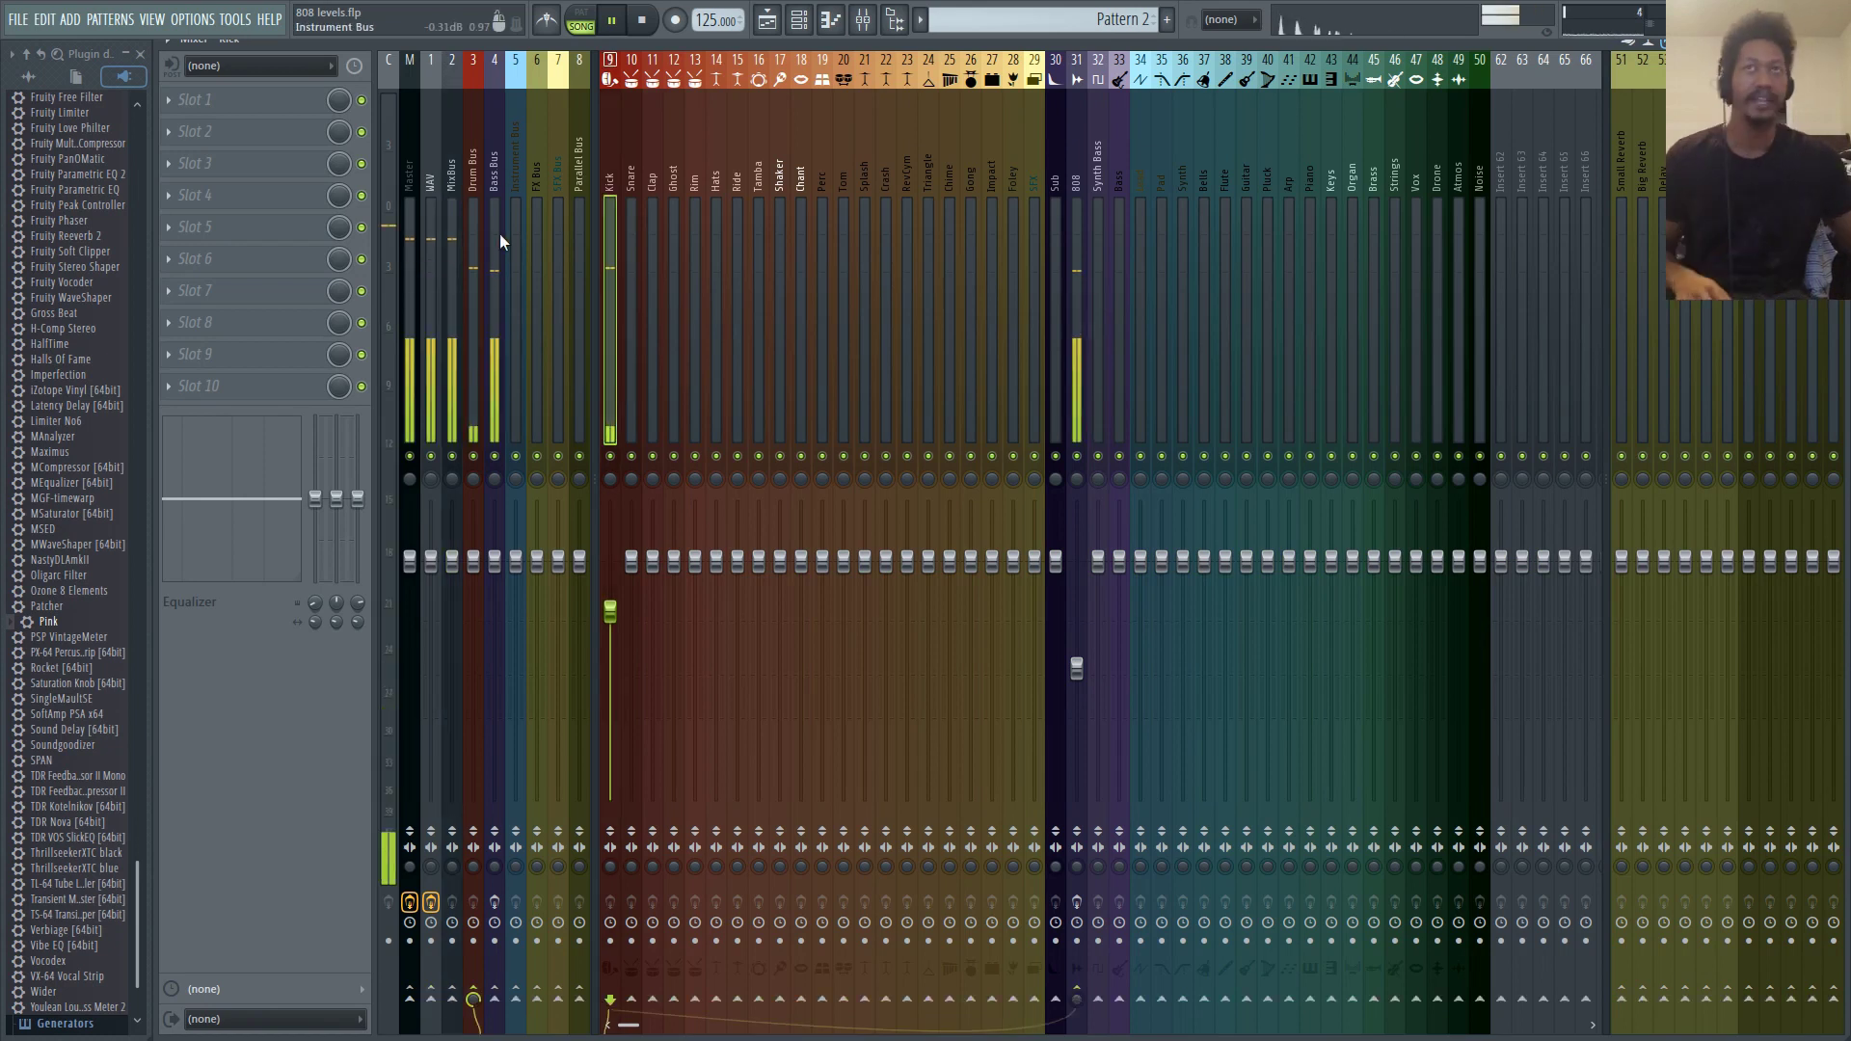
{"action": "left_click", "coordinate": [495, 170]}
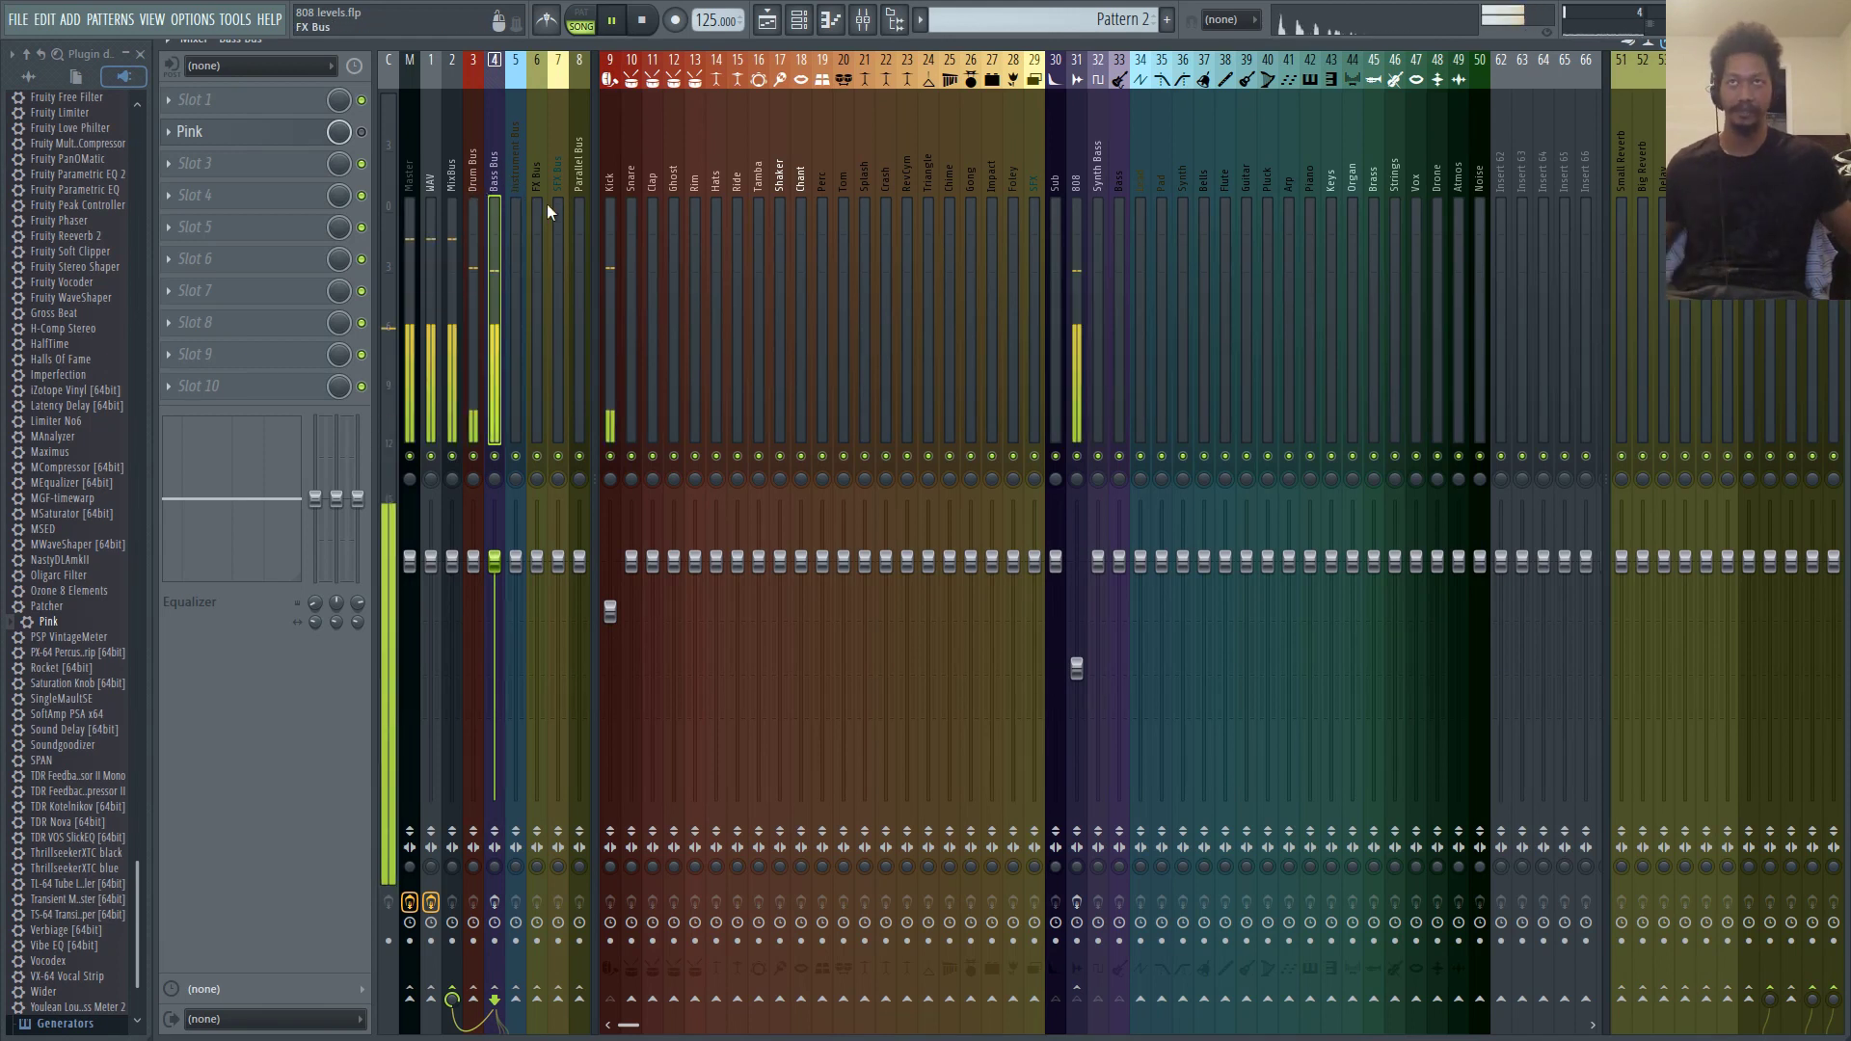
{"action": "left_click", "coordinate": [520, 172]}
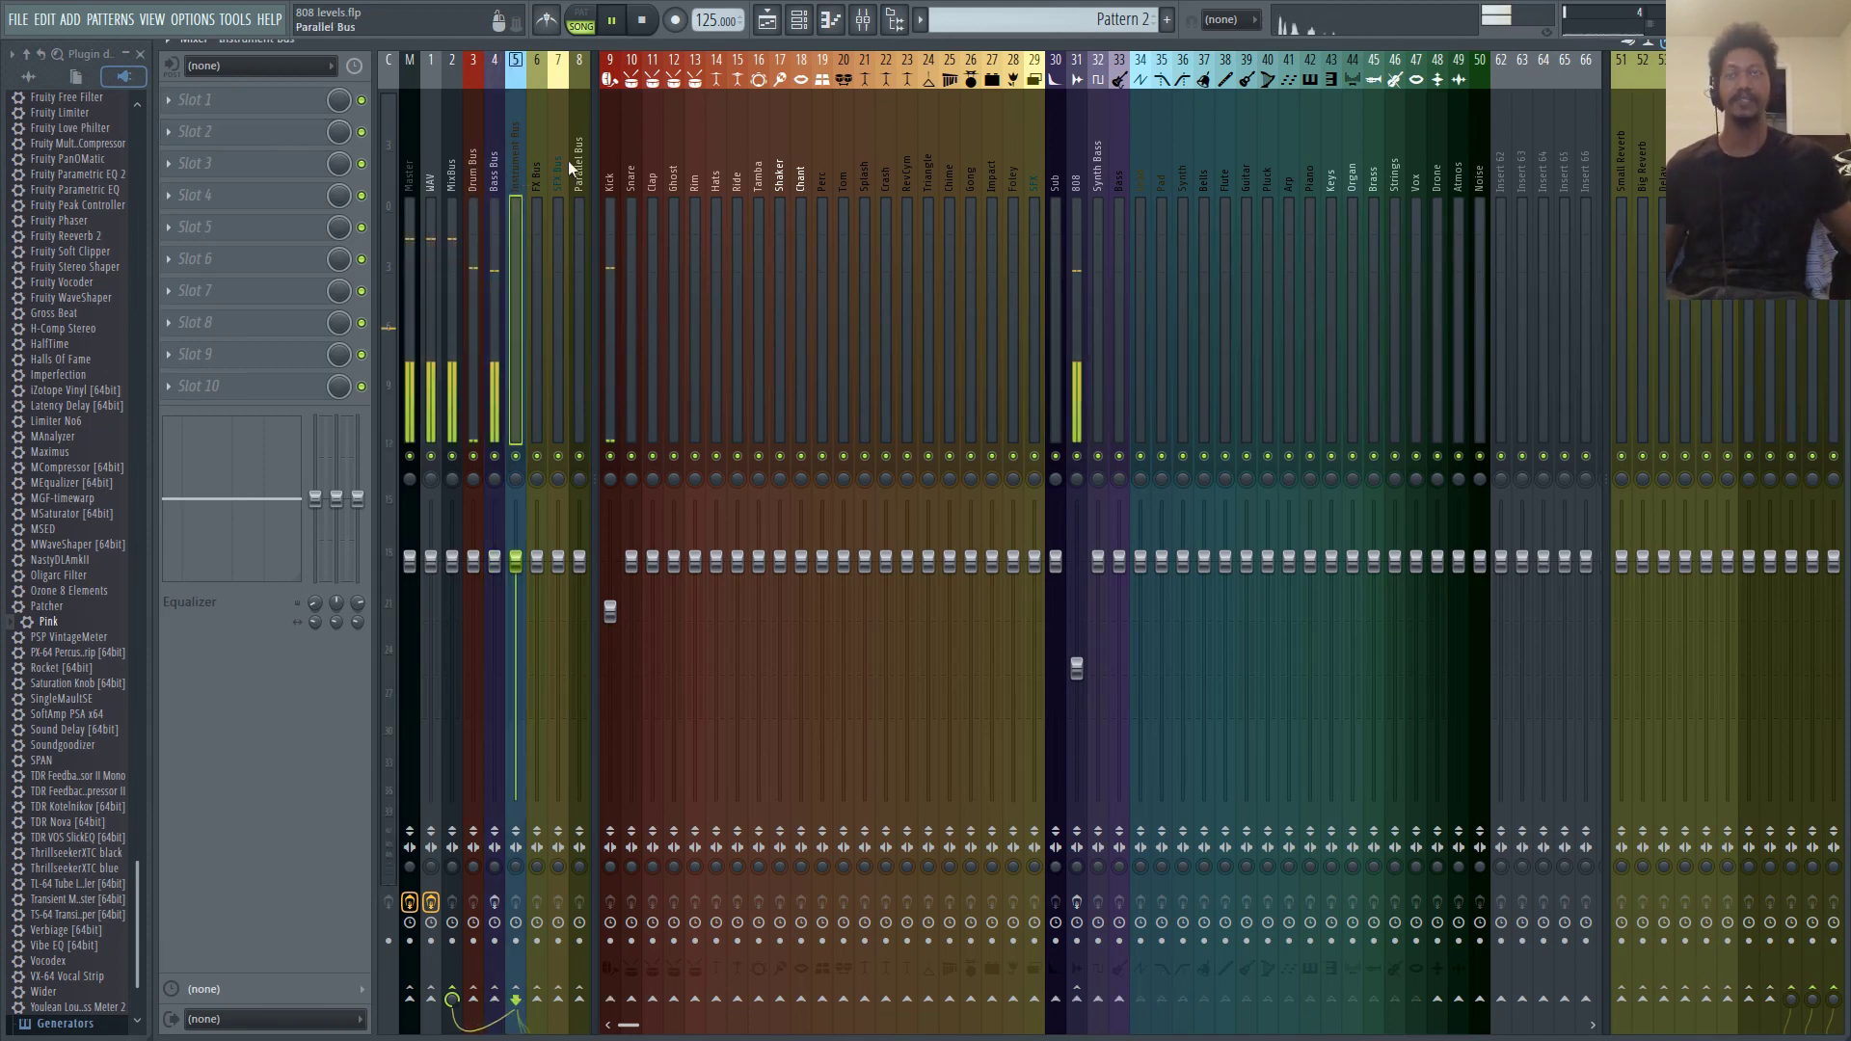
{"action": "left_click", "coordinate": [617, 169]}
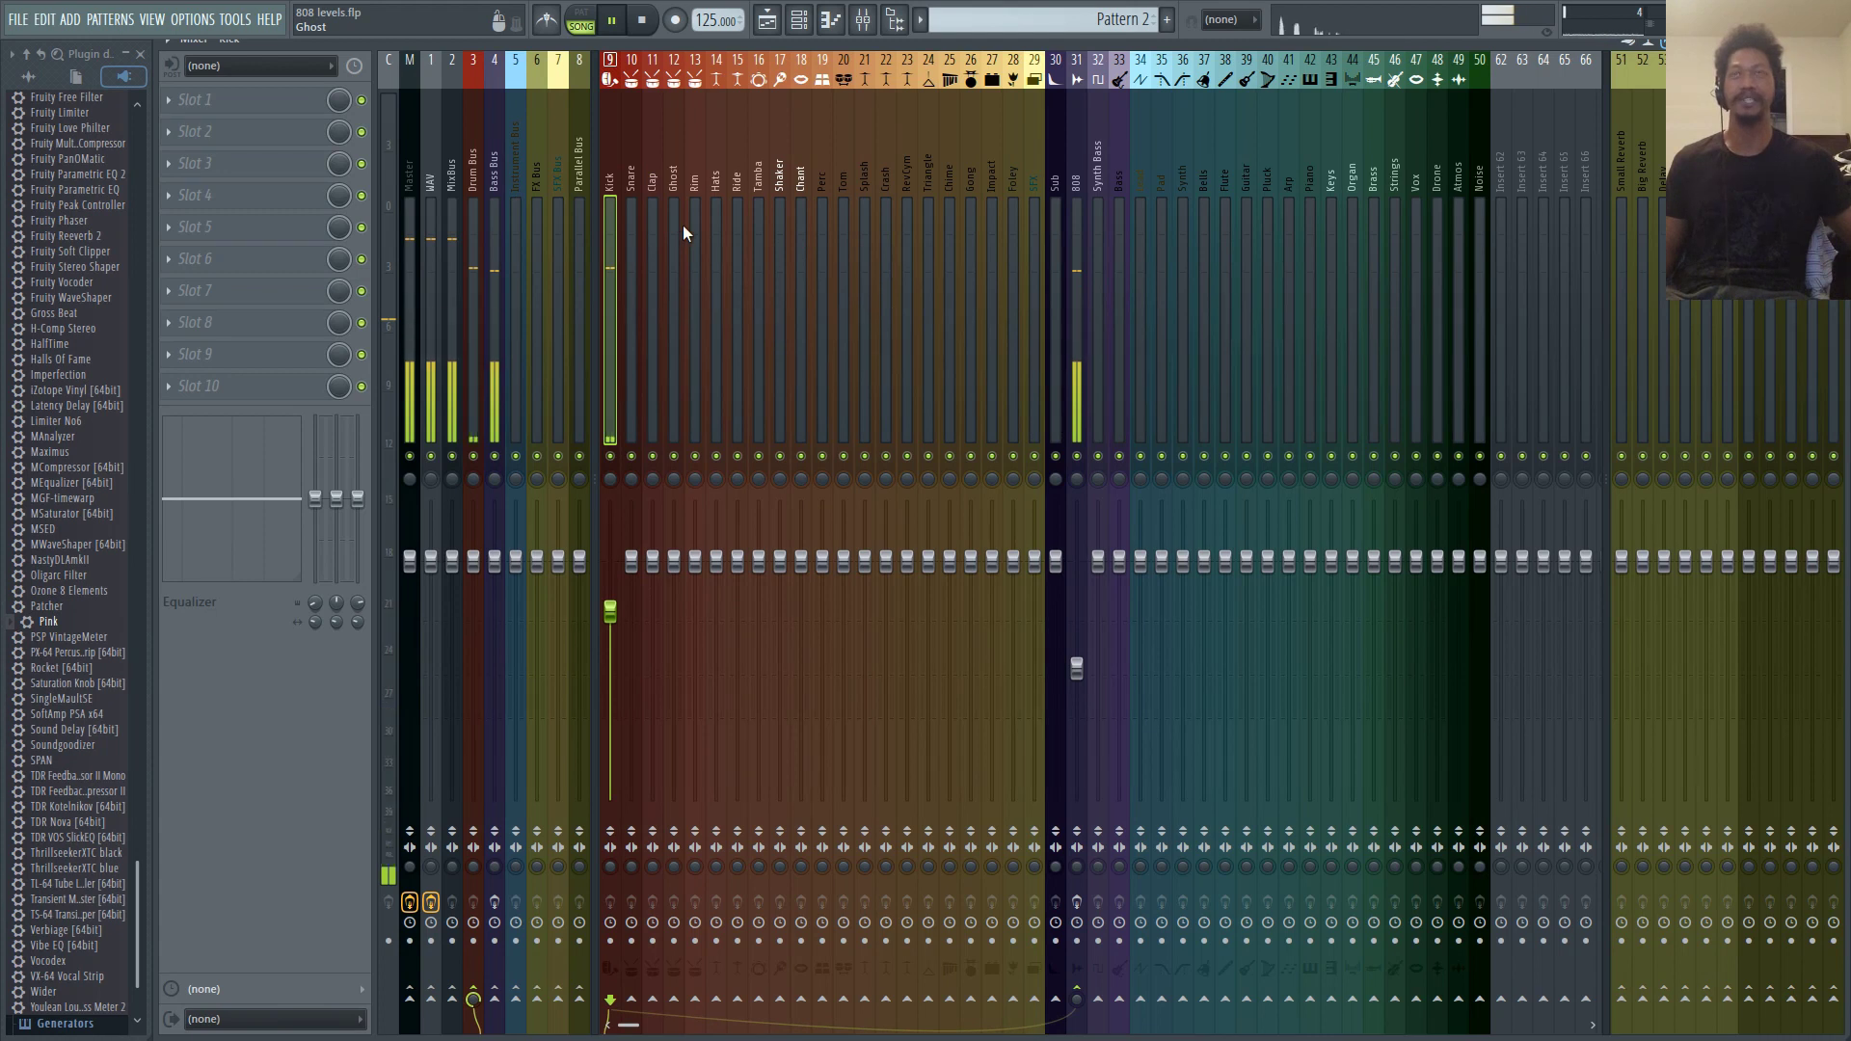
{"action": "left_click", "coordinate": [476, 174]}
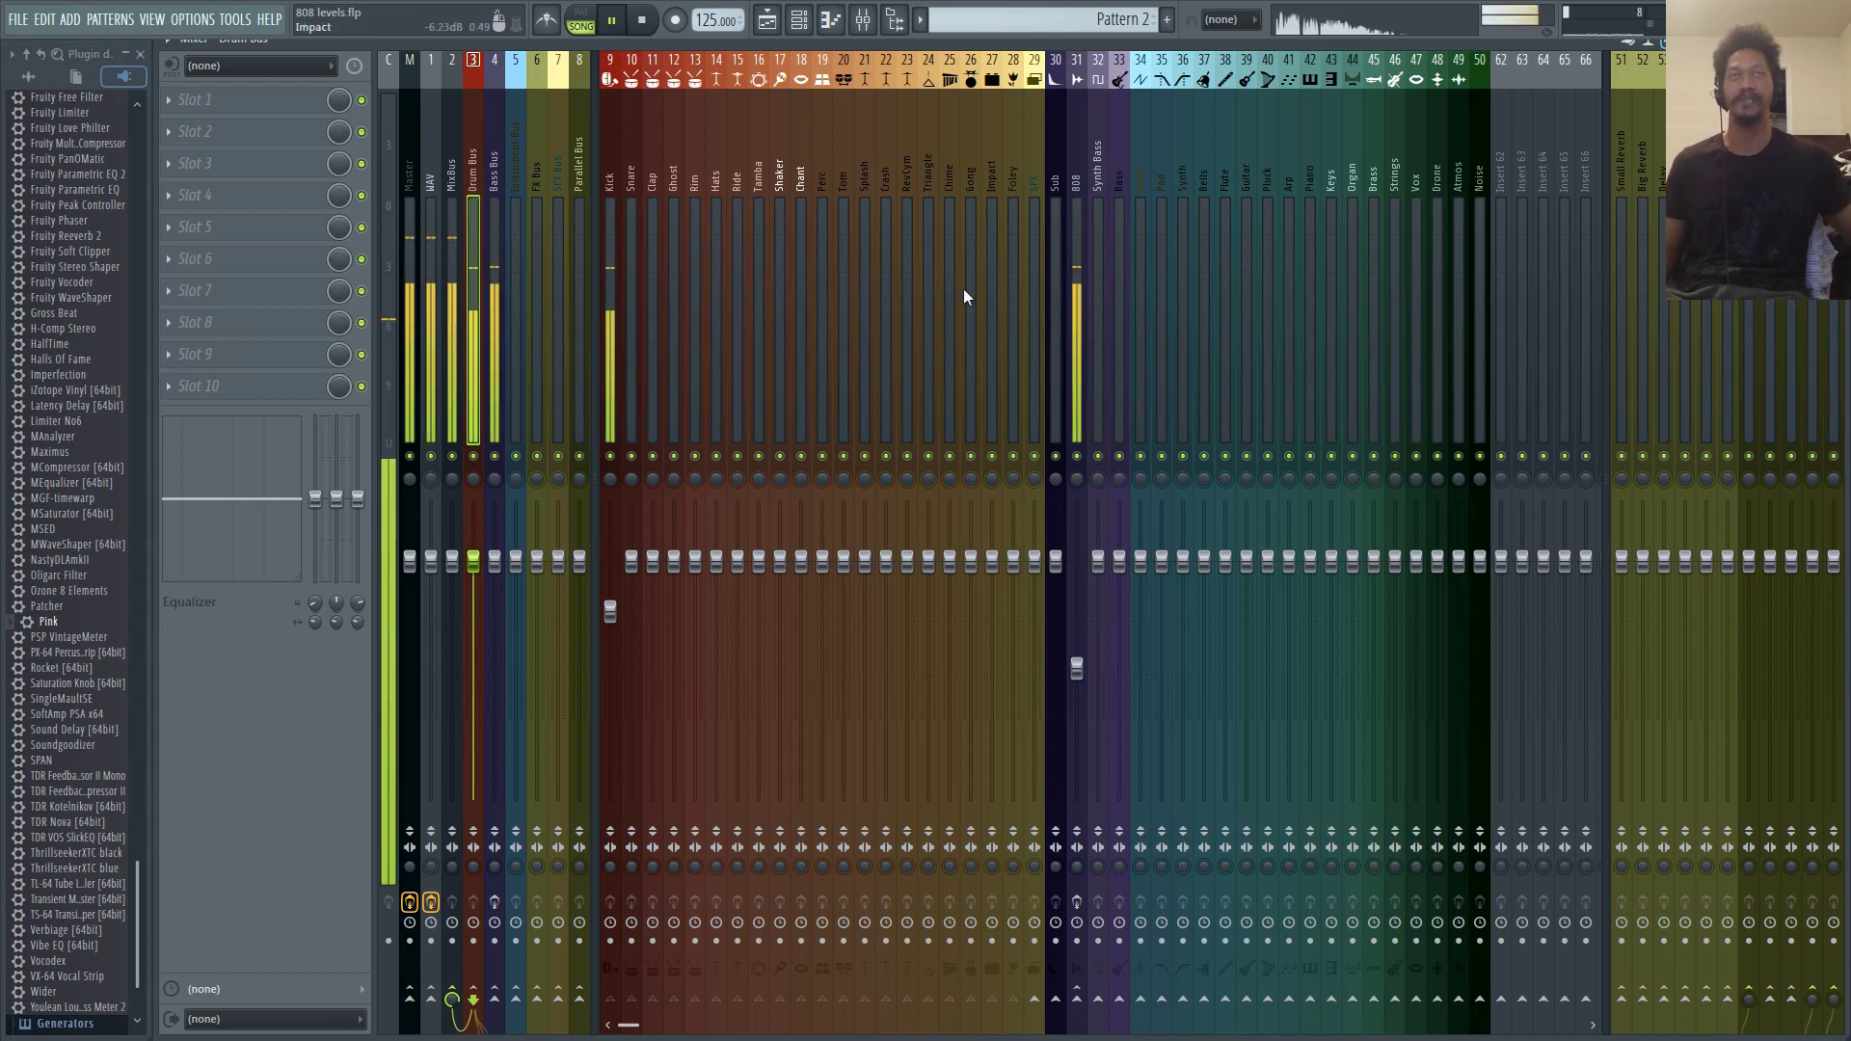
{"action": "left_click", "coordinate": [615, 173]}
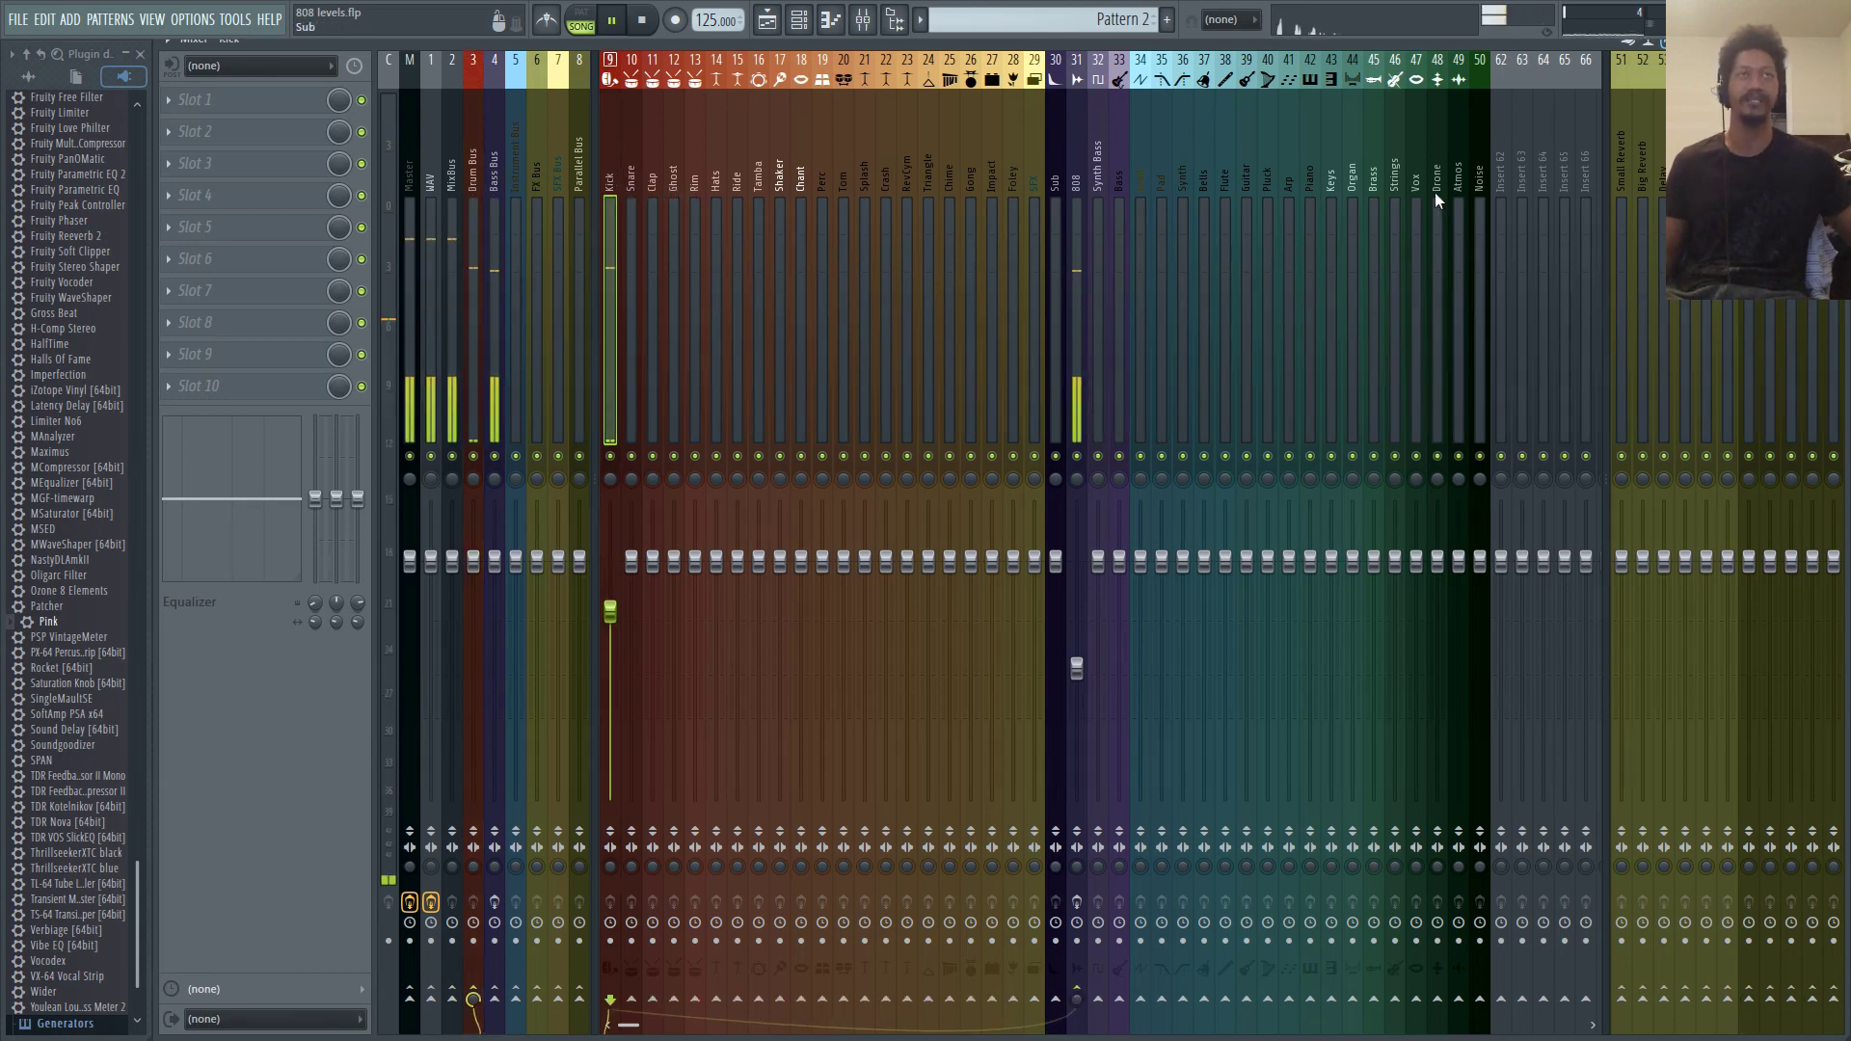